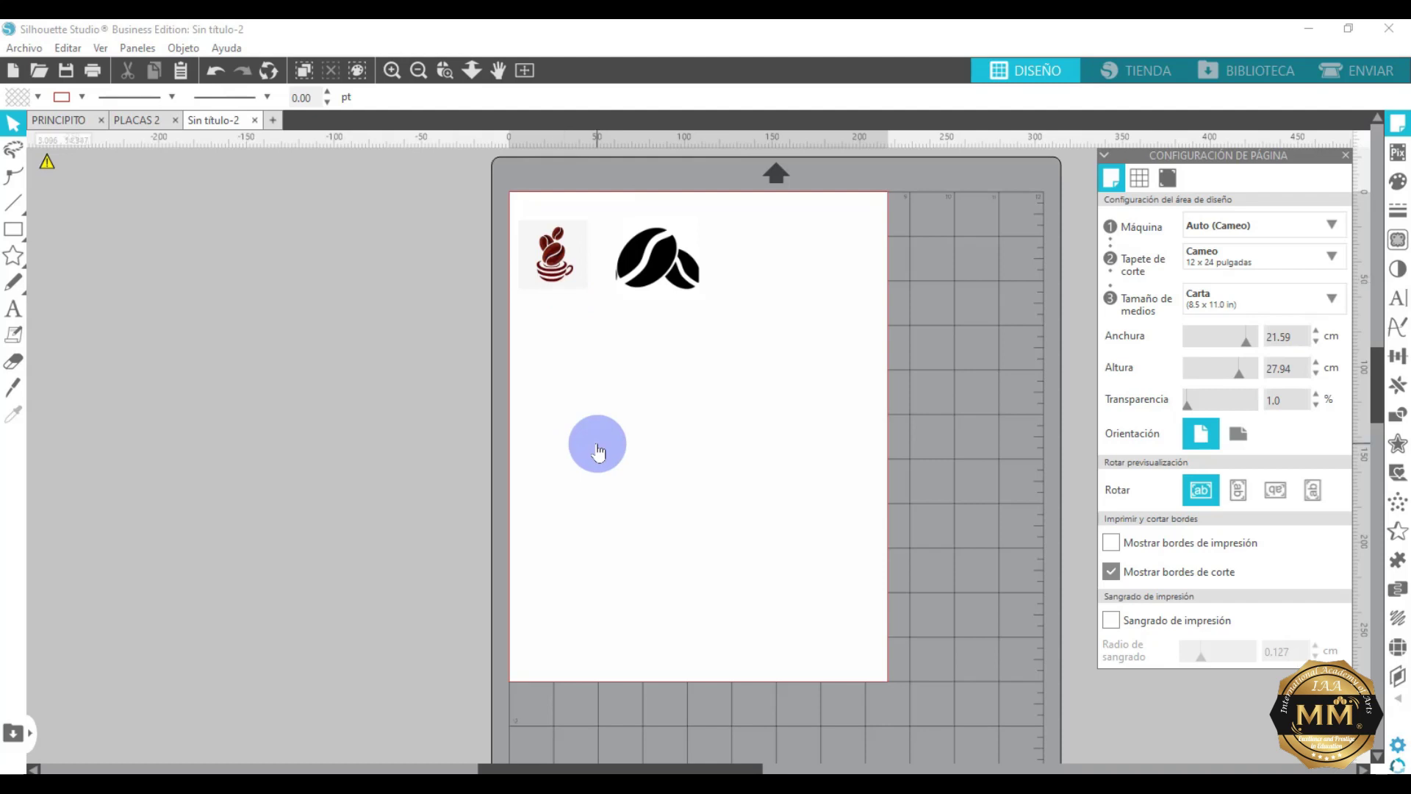
# Reposition the two coffee images slightly and trace both together with a threshold of 48%.
pyautogui.moveTo(565, 281); pyautogui.dragTo(643, 309)
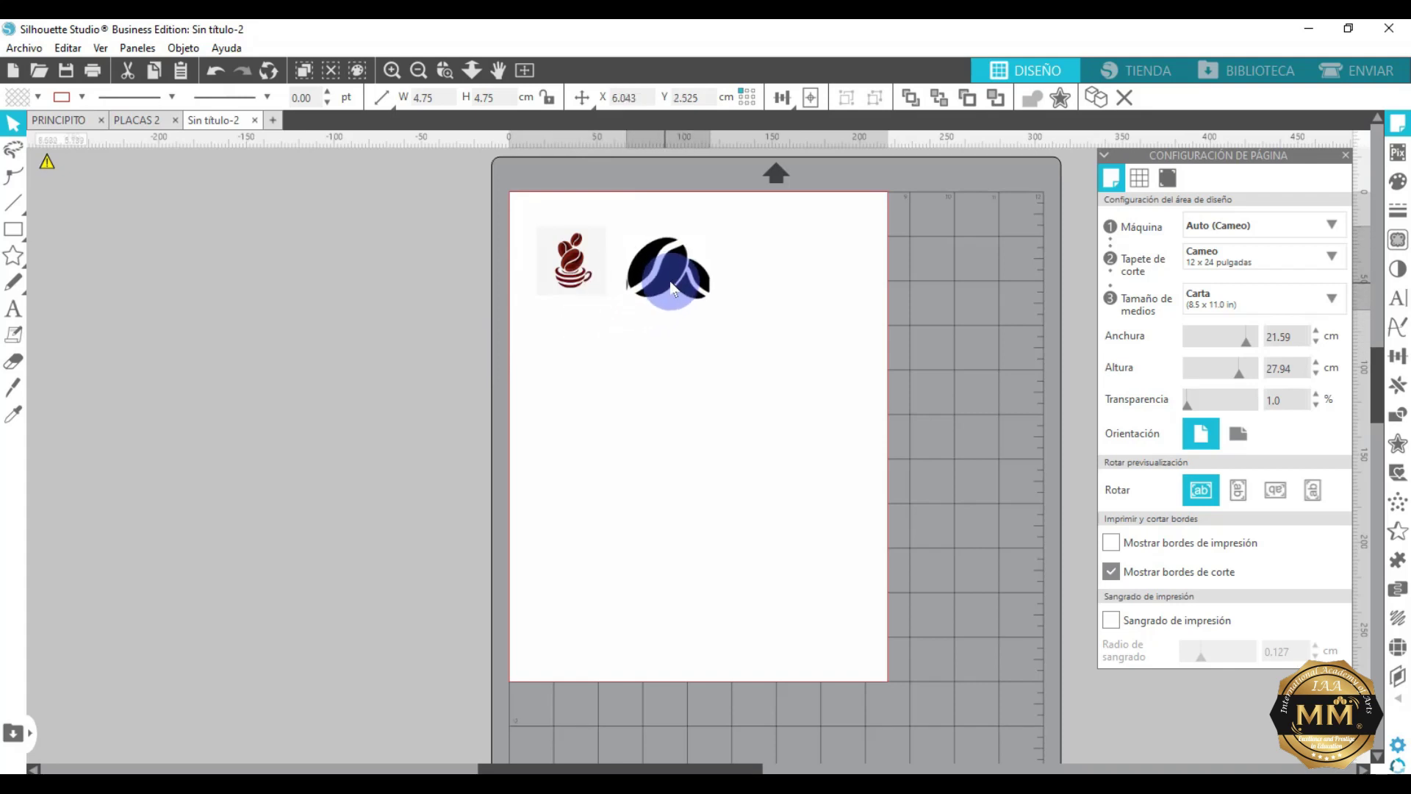
pyautogui.click(668, 287)
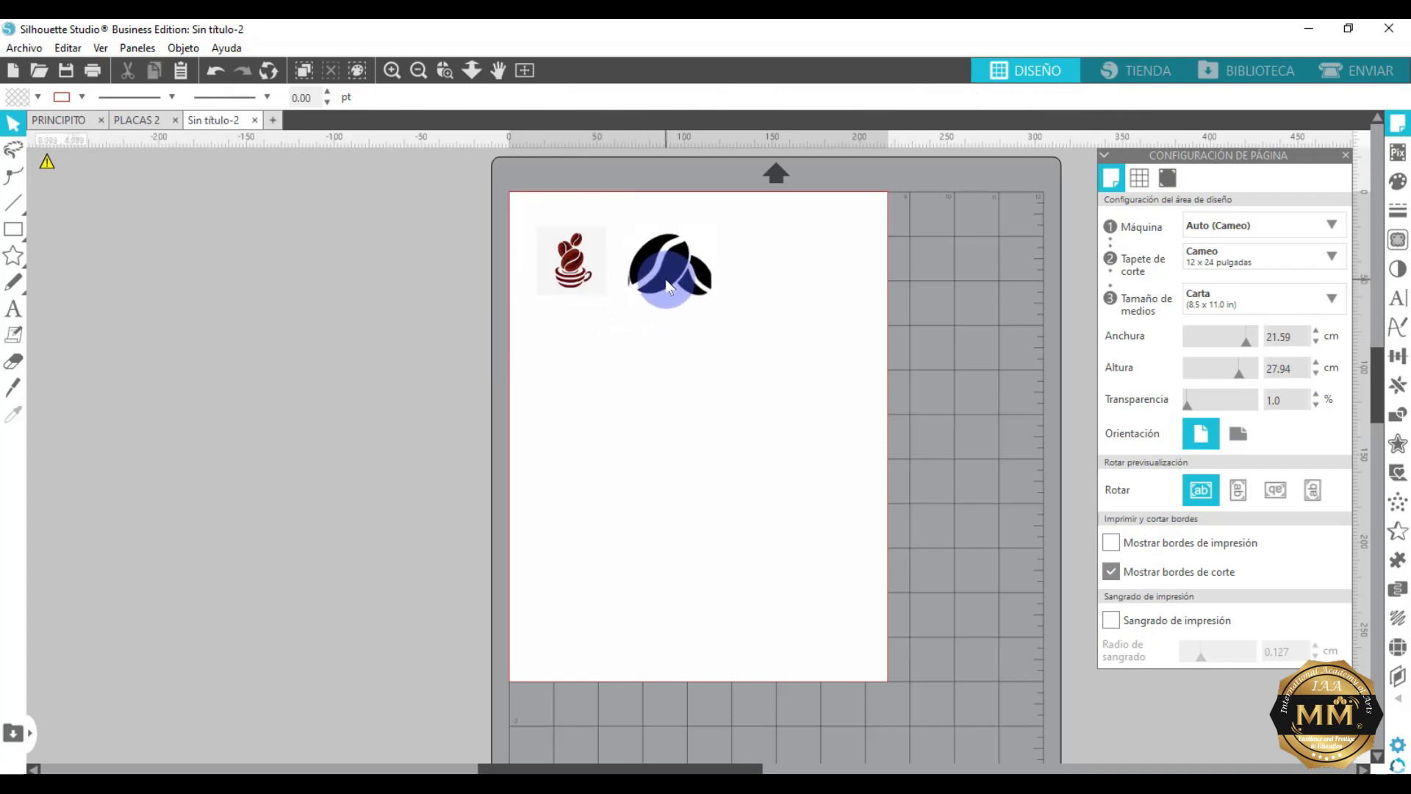
pyautogui.scroll(5, 675, 272)
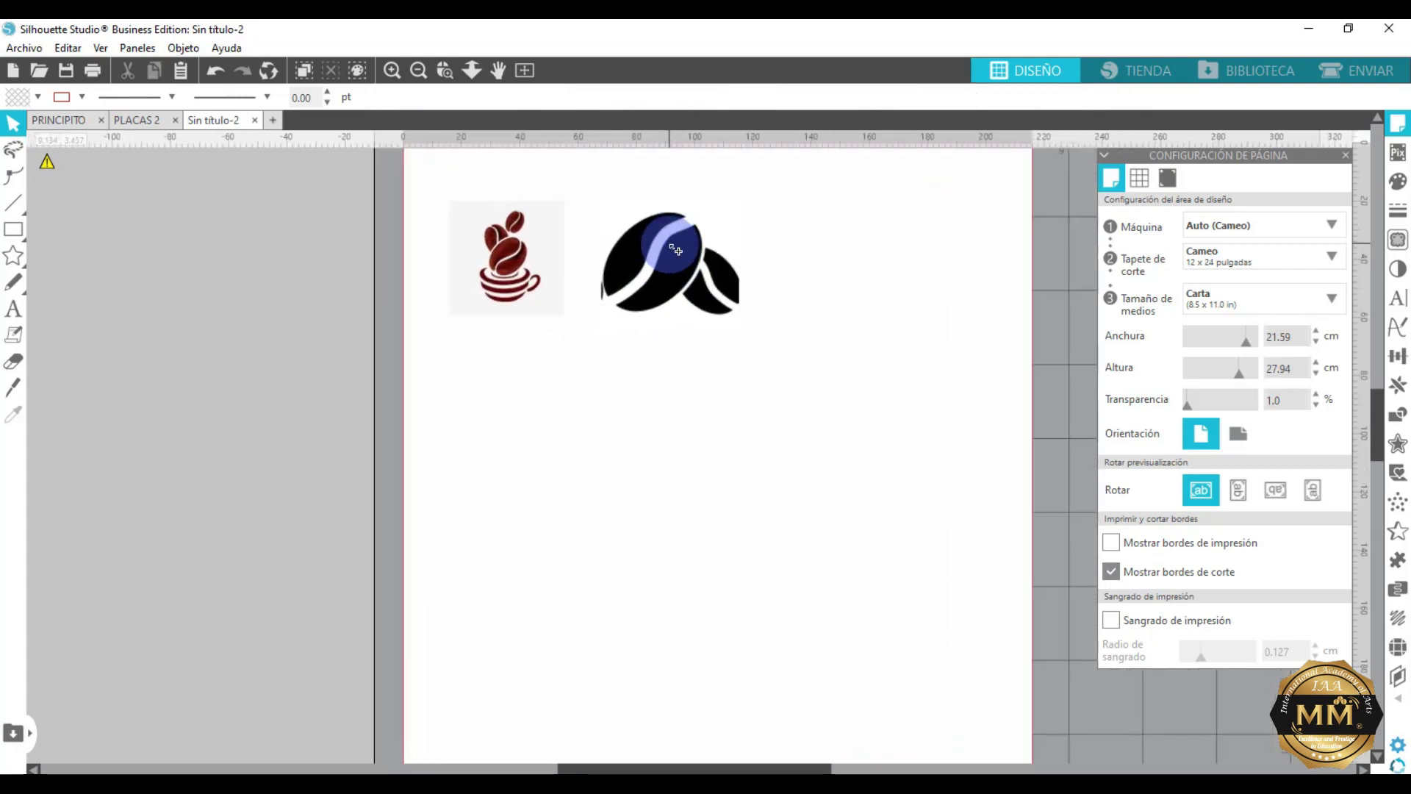
pyautogui.scroll(5, 675, 250)
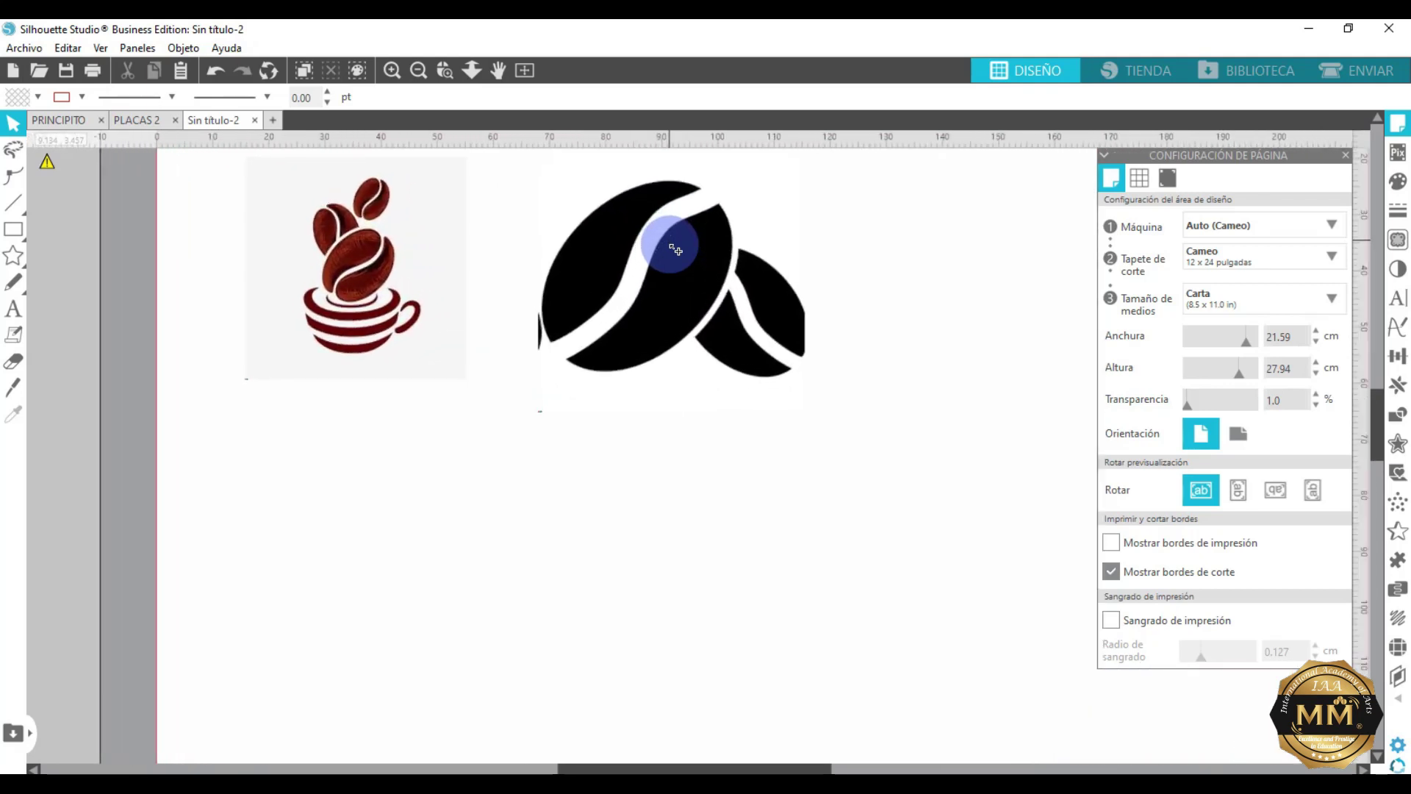
pyautogui.scroll(3, 925, 294)
pyautogui.scroll(2, 918, 353)
pyautogui.click(1398, 240)
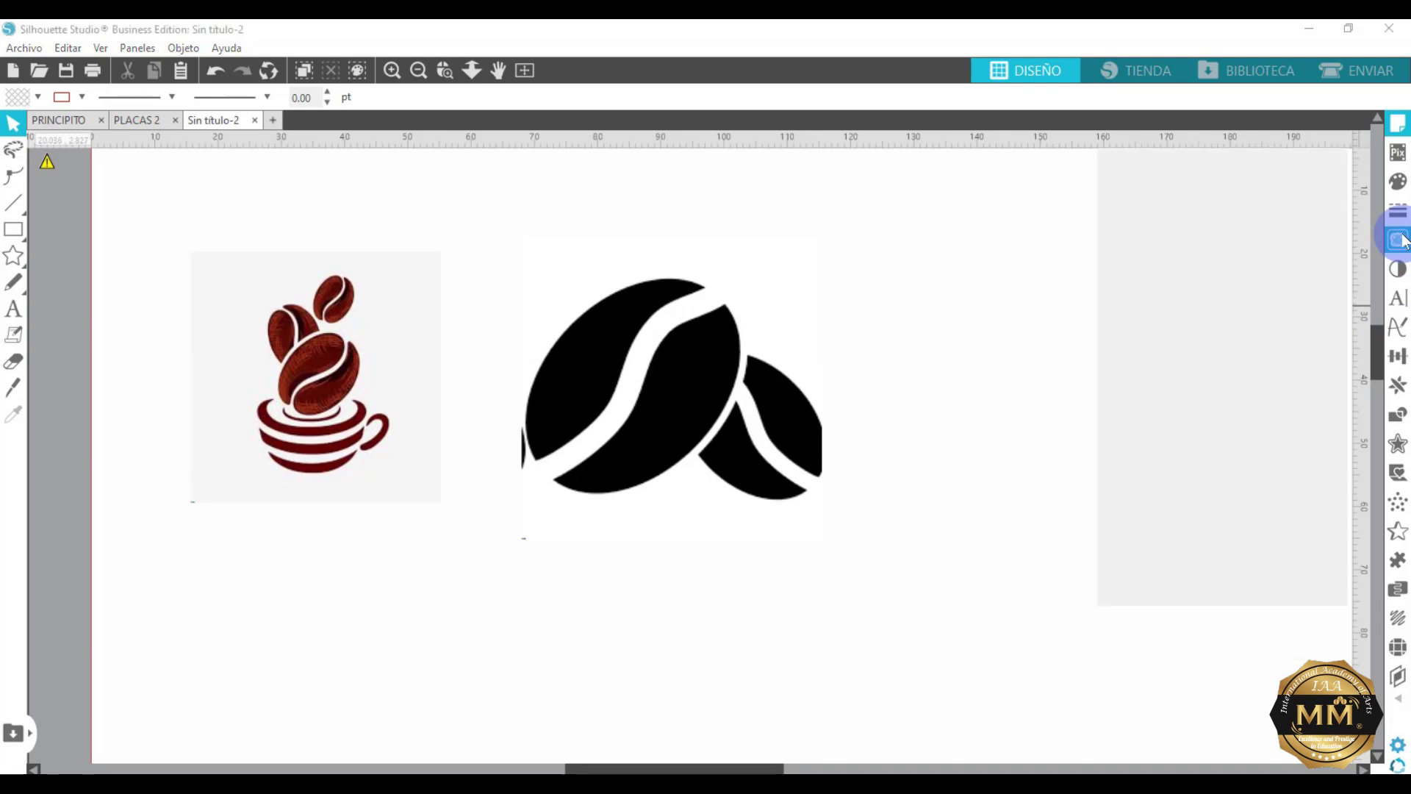
pyautogui.click(1198, 232)
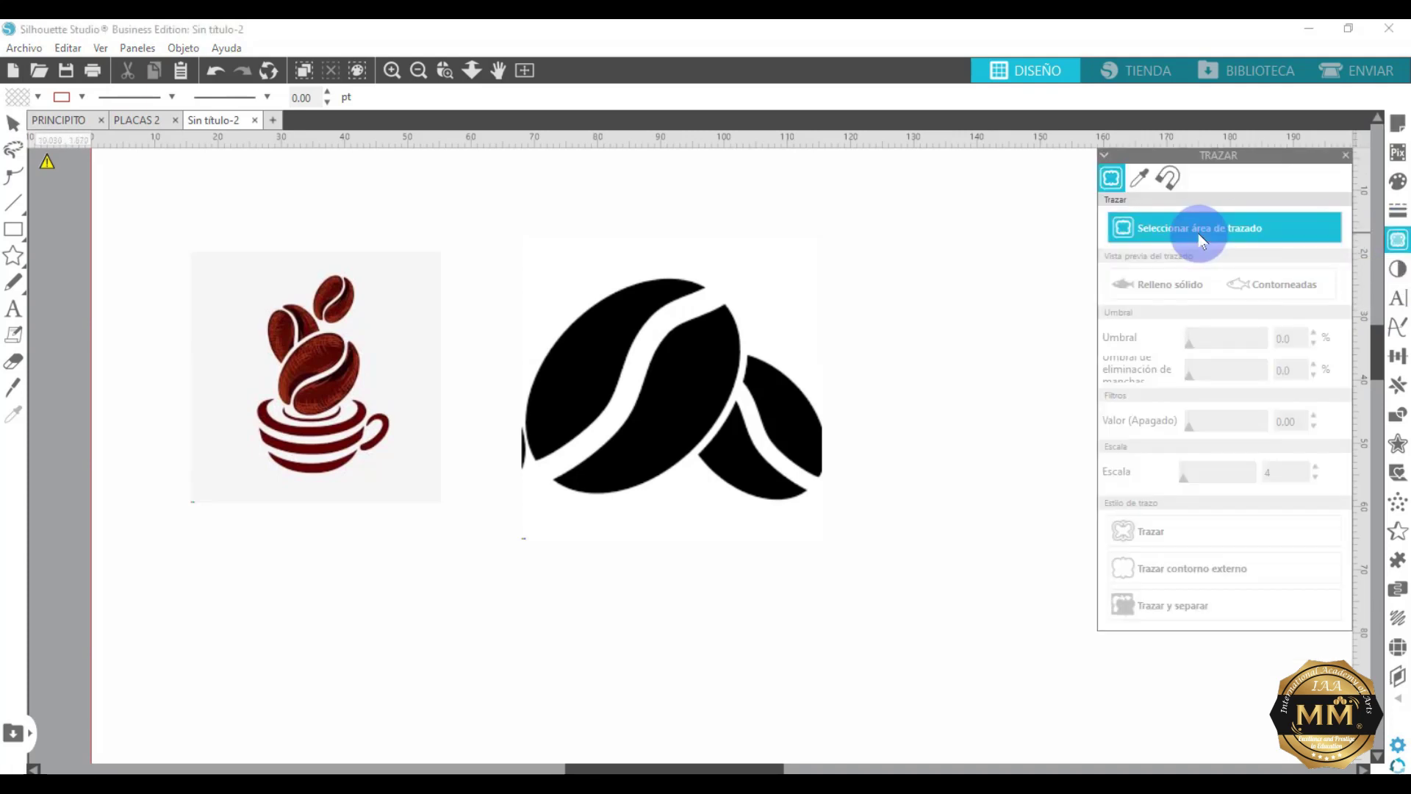
pyautogui.moveTo(156, 212)
pyautogui.mouseDown()
pyautogui.moveTo(835, 425)
pyautogui.moveTo(880, 556)
pyautogui.mouseUp()
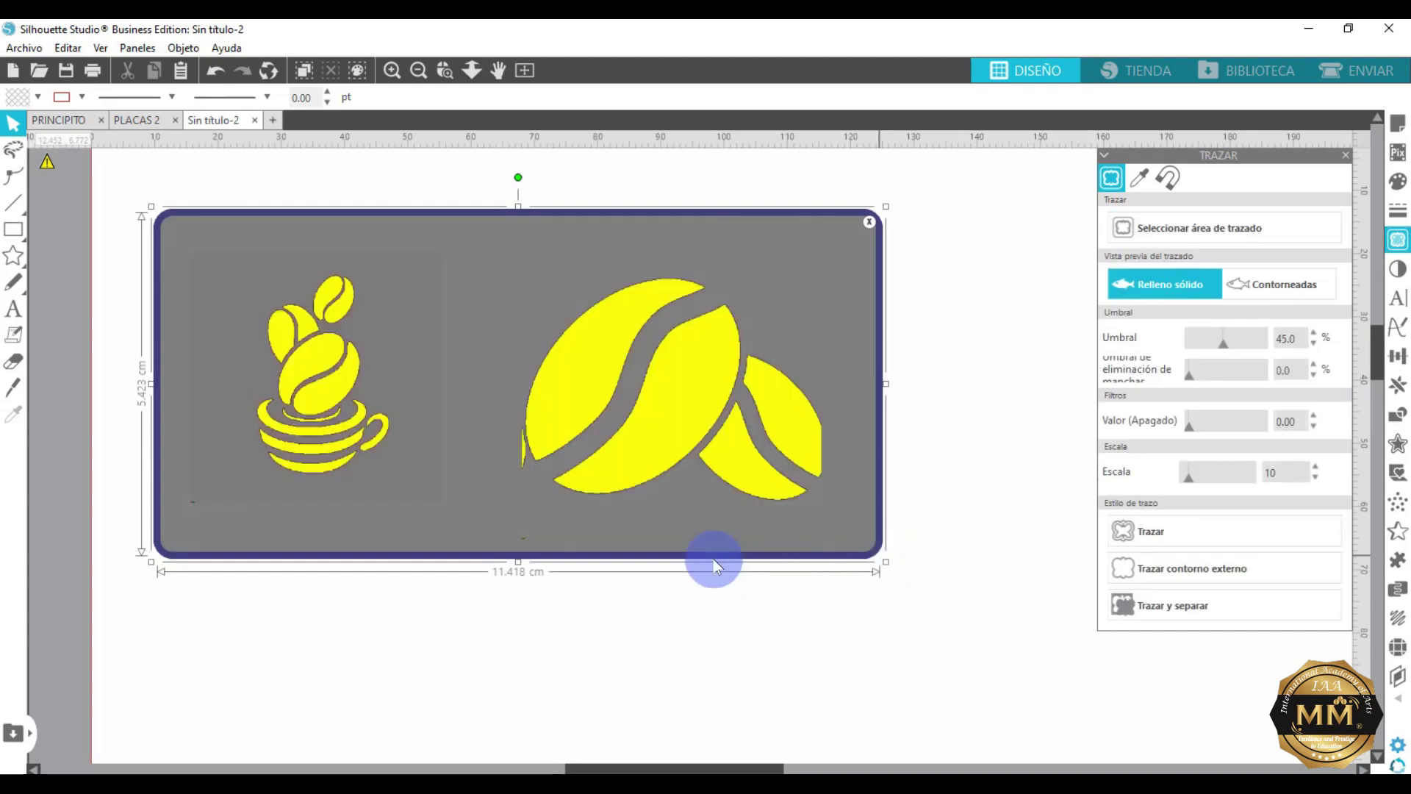
pyautogui.click(1314, 333)
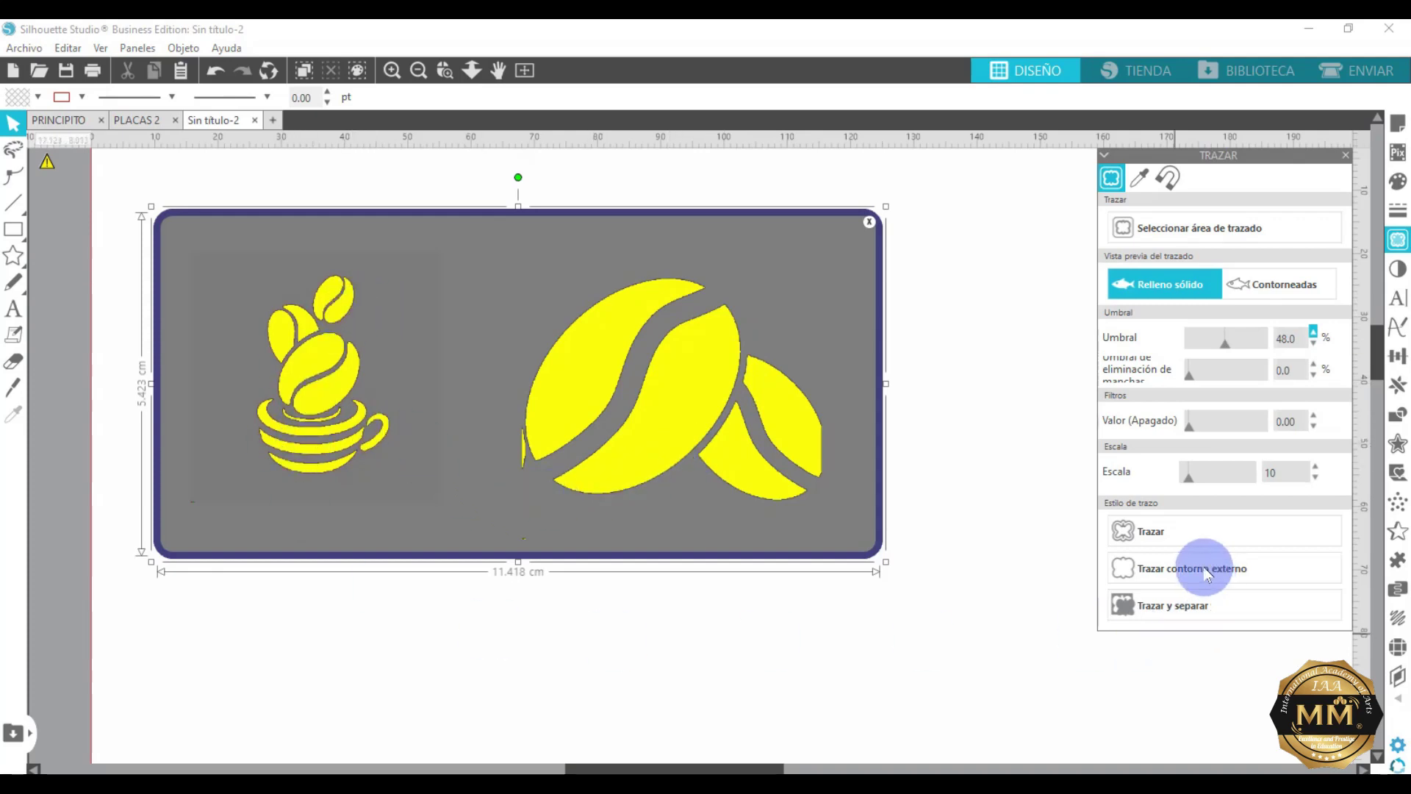
pyautogui.click(1148, 531)
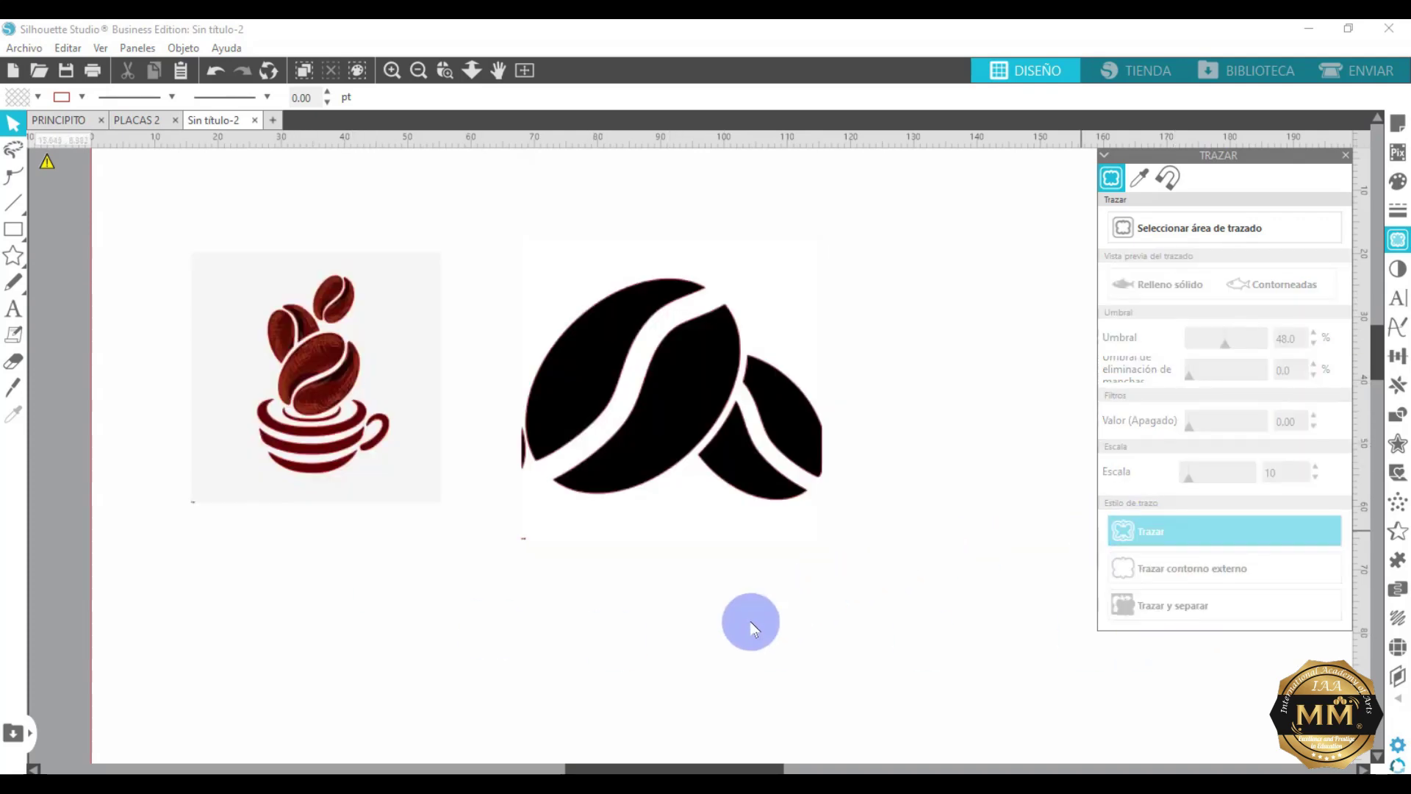
# Move the original cup and bean images off their traced outlines and delete both images.
pyautogui.moveTo(426, 478); pyautogui.dragTo(445, 664)
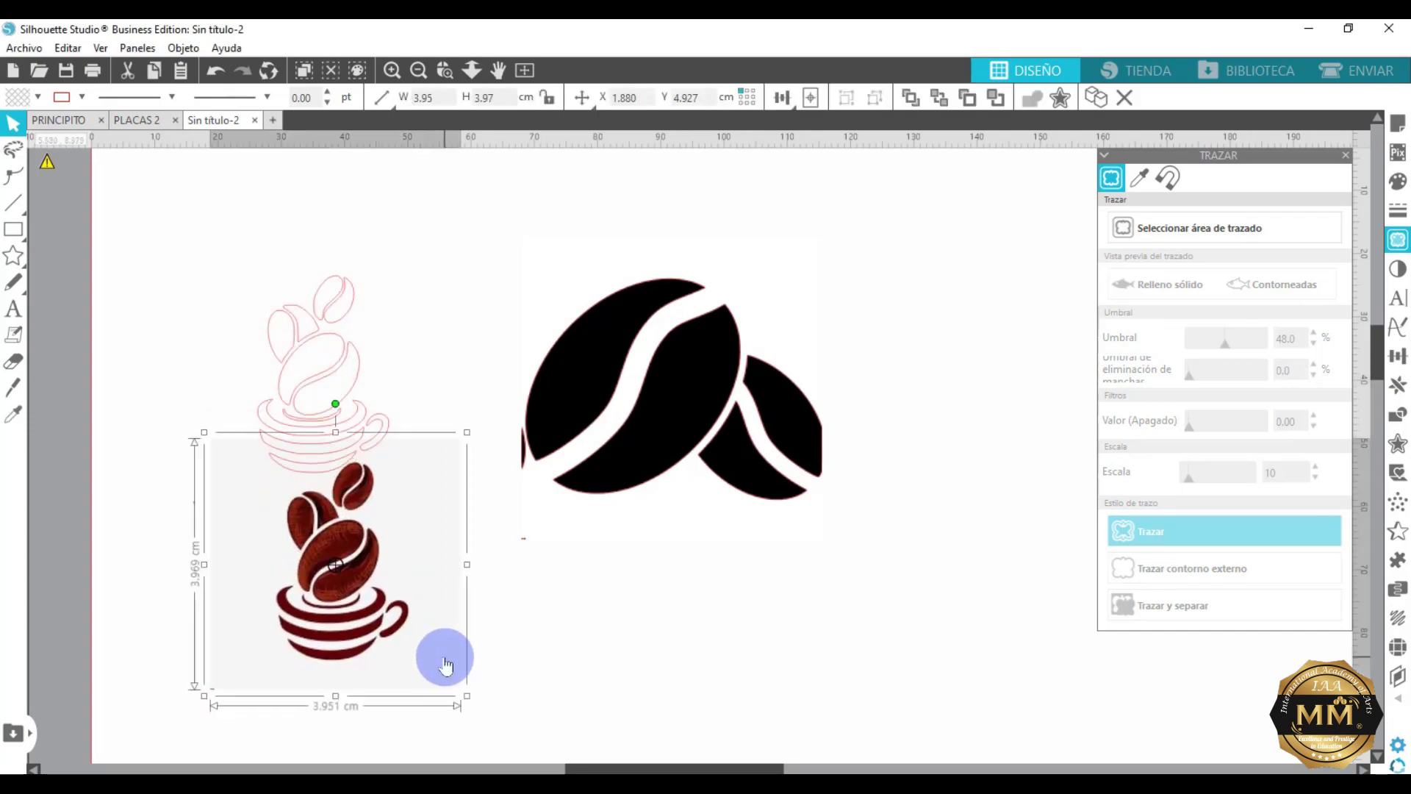
pyautogui.press('Delete')
pyautogui.moveTo(534, 500)
pyautogui.mouseDown()
pyautogui.moveTo(901, 589)
pyautogui.moveTo(935, 570)
pyautogui.moveTo(972, 585)
pyautogui.mouseUp()
pyautogui.press('Delete')
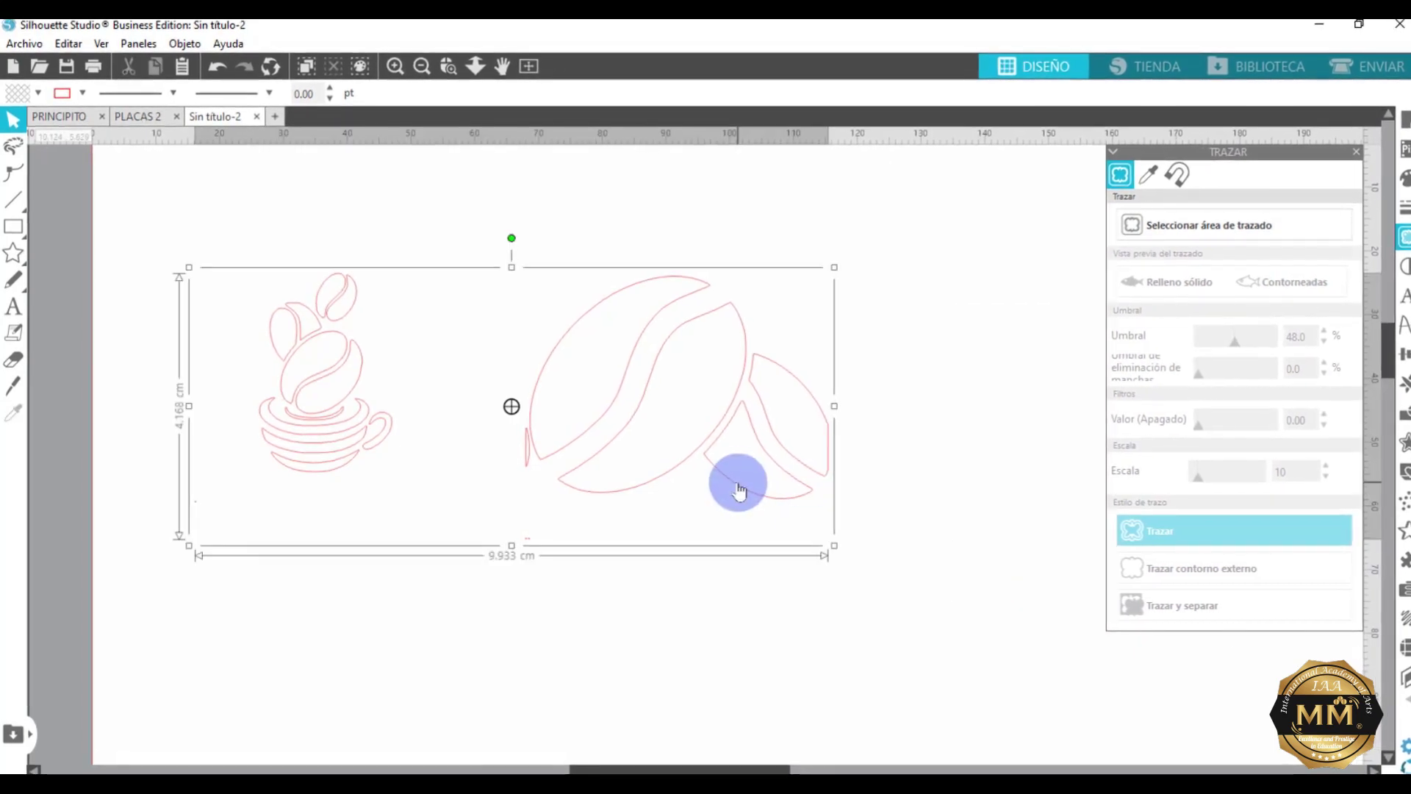
# Release the compound path of the traced outlines into separate shapes.
pyautogui.click(737, 479)
pyautogui.rightClick(735, 486)
pyautogui.click(823, 643)
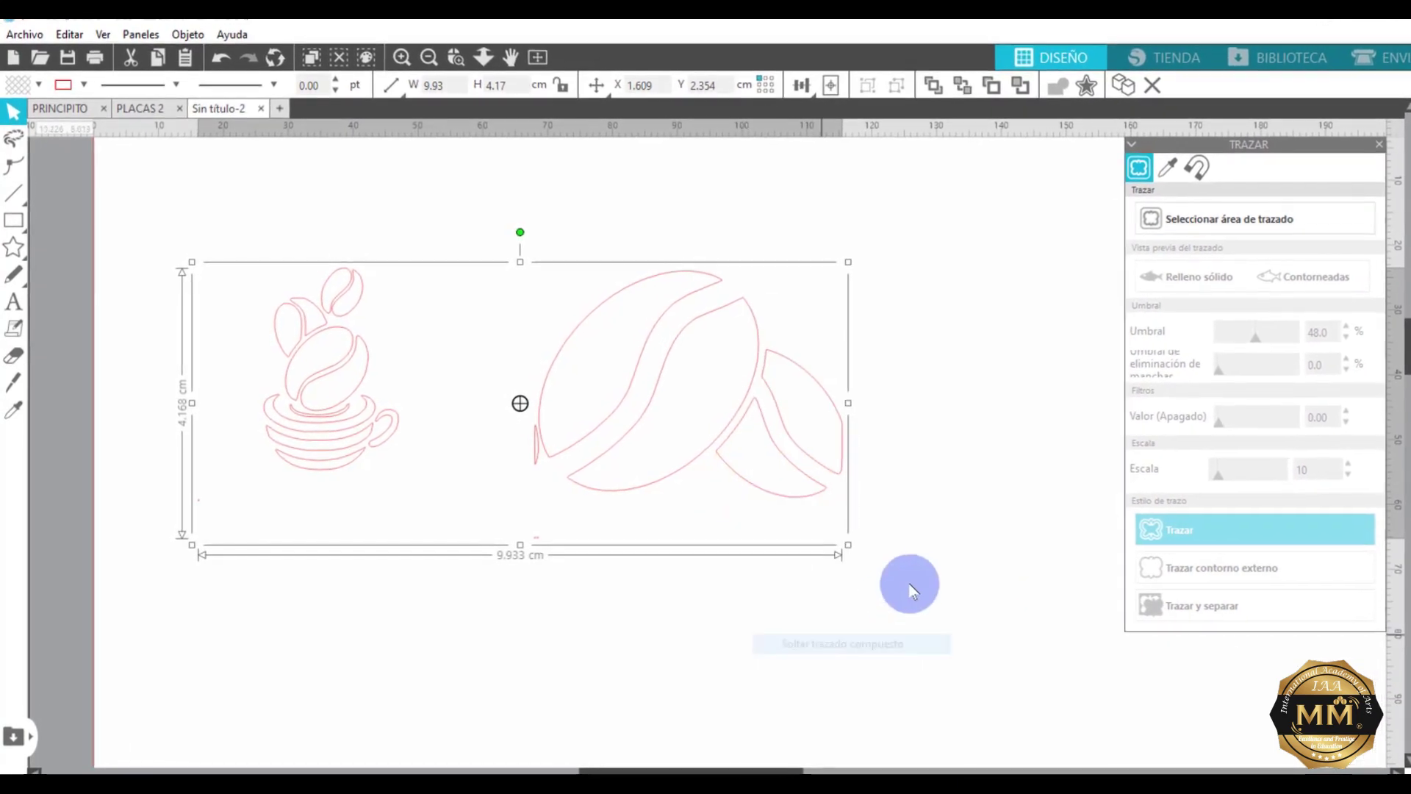
# Combine all the coffee cup outlines into one compound path and fill it with black.
pyautogui.click(261, 699)
pyautogui.moveTo(221, 237); pyautogui.dragTo(444, 547)
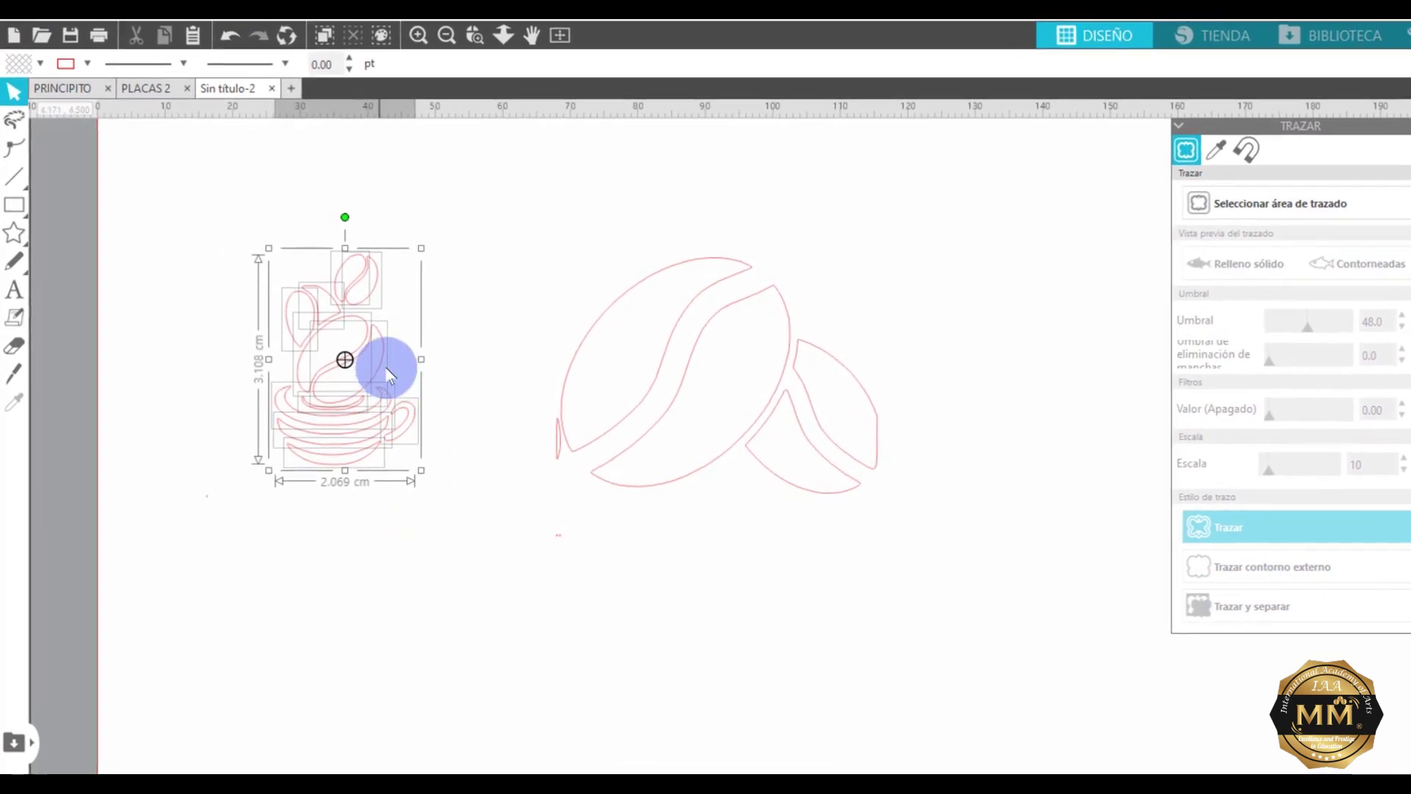
pyautogui.rightClick(368, 364)
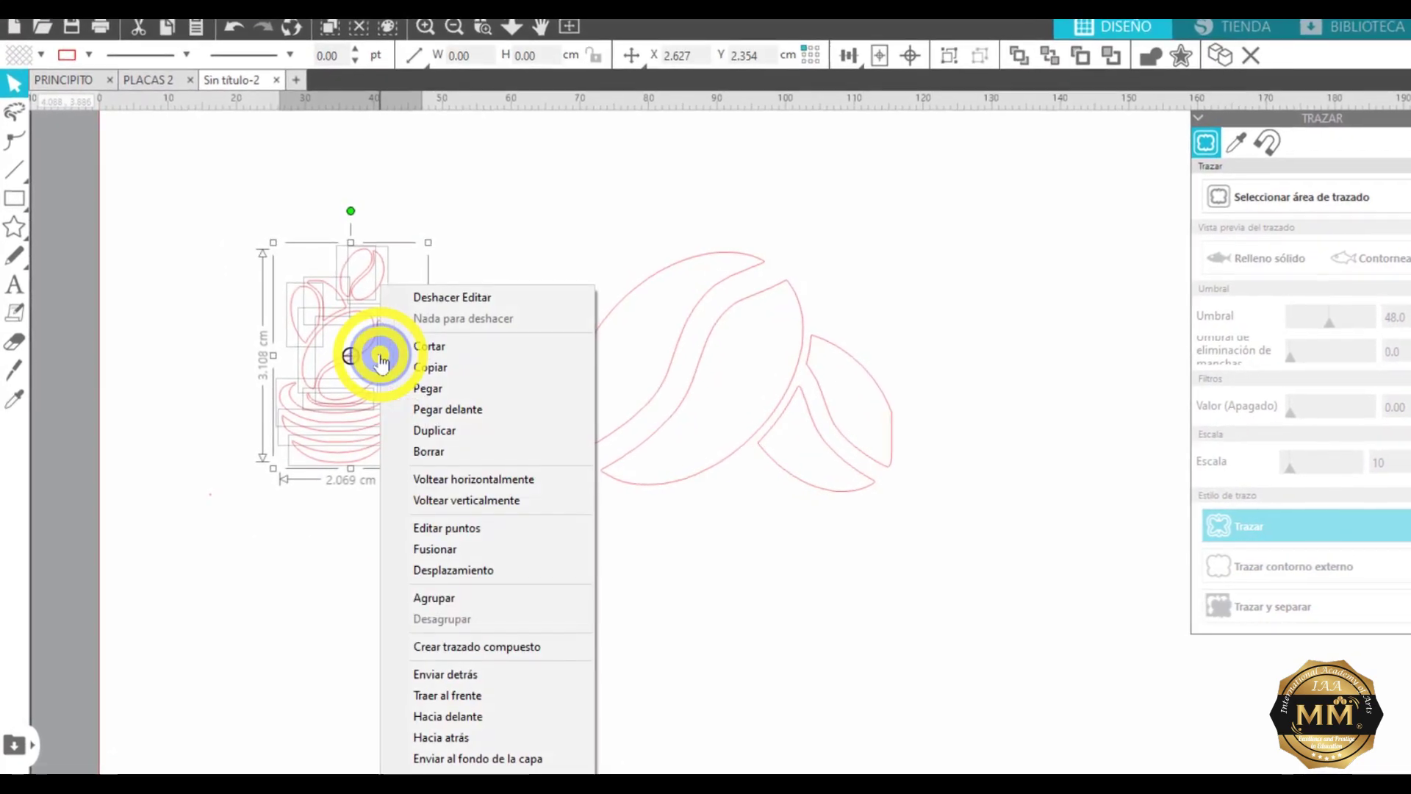
pyautogui.click(467, 648)
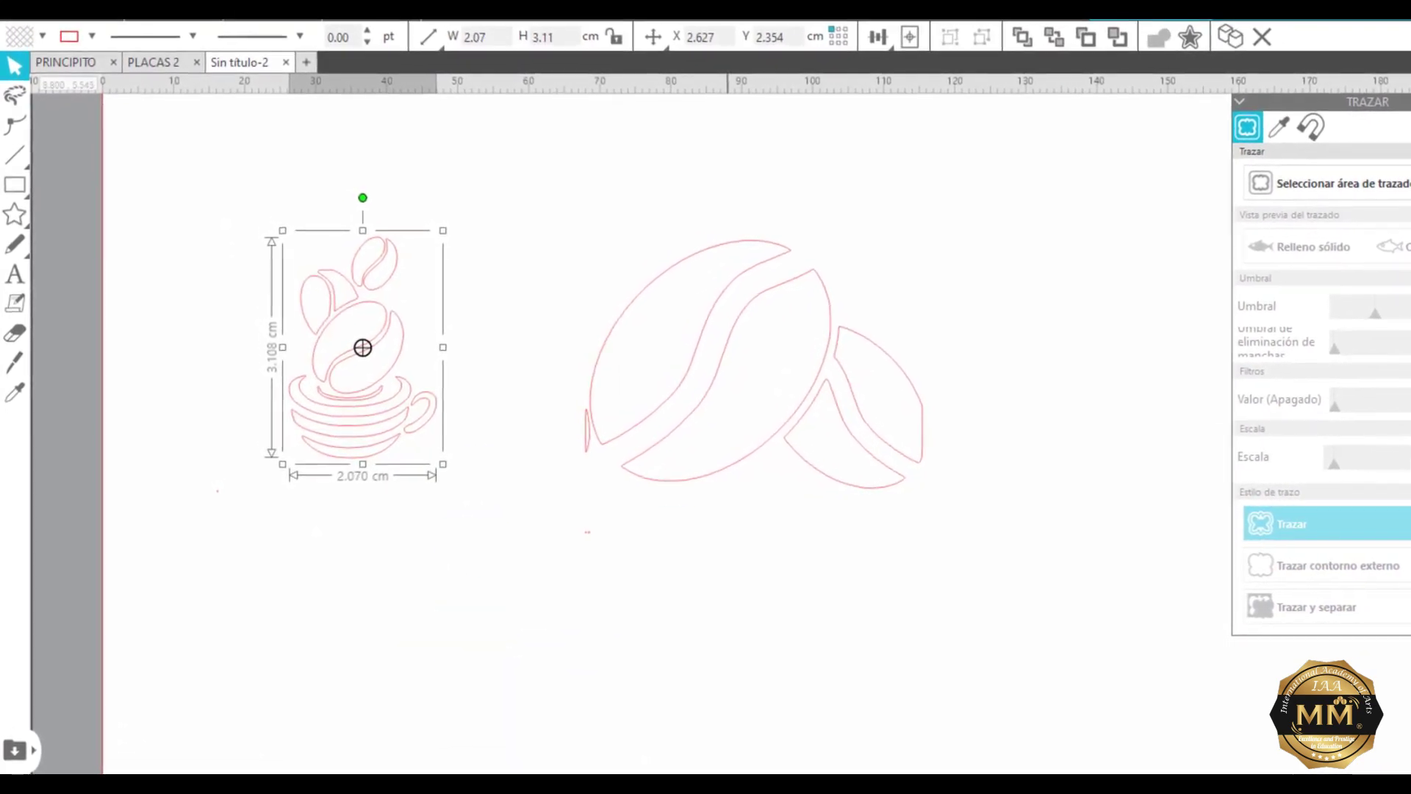
pyautogui.click(1262, 173)
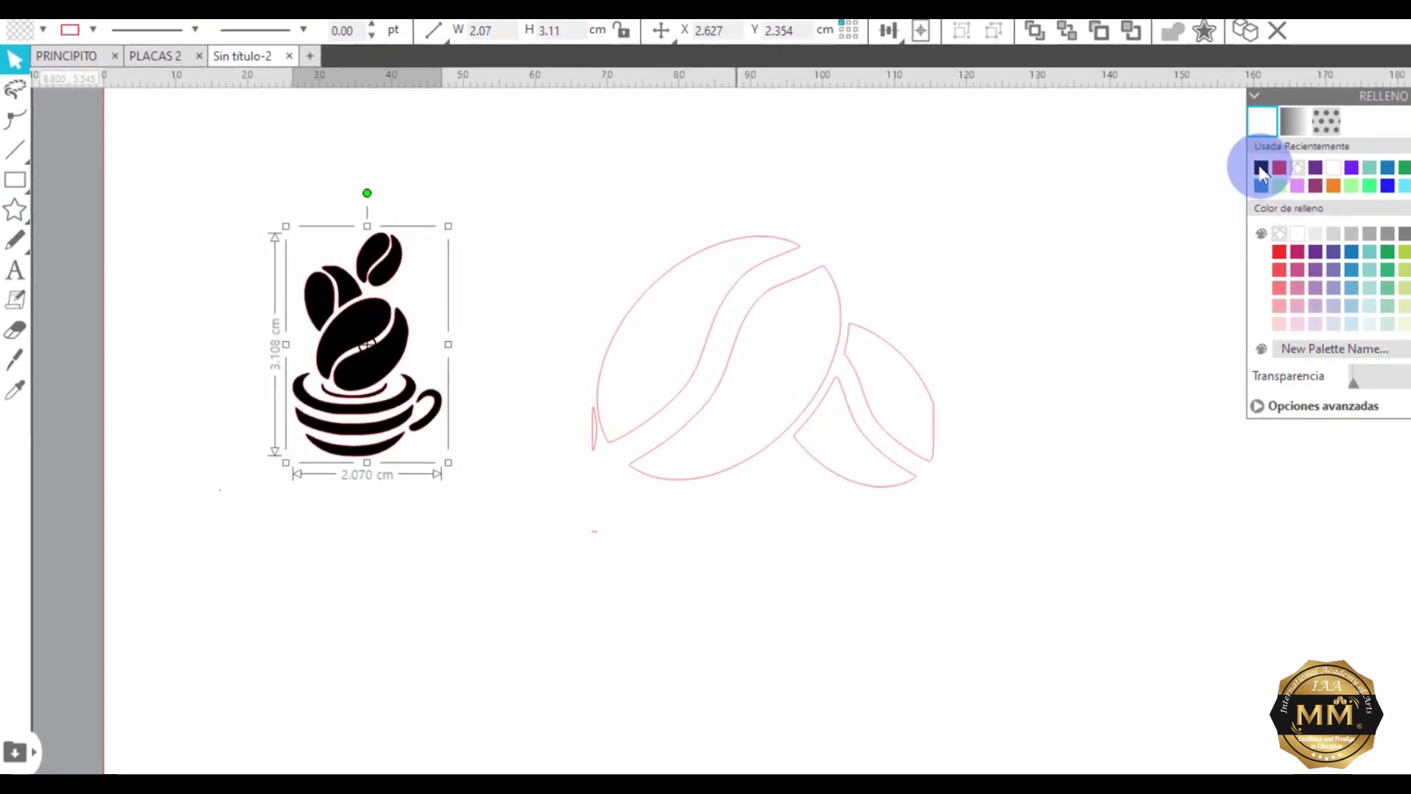
# Delete the stray sliver beside the large bean and simplify the outer outline of the small bean.
pyautogui.click(630, 457)
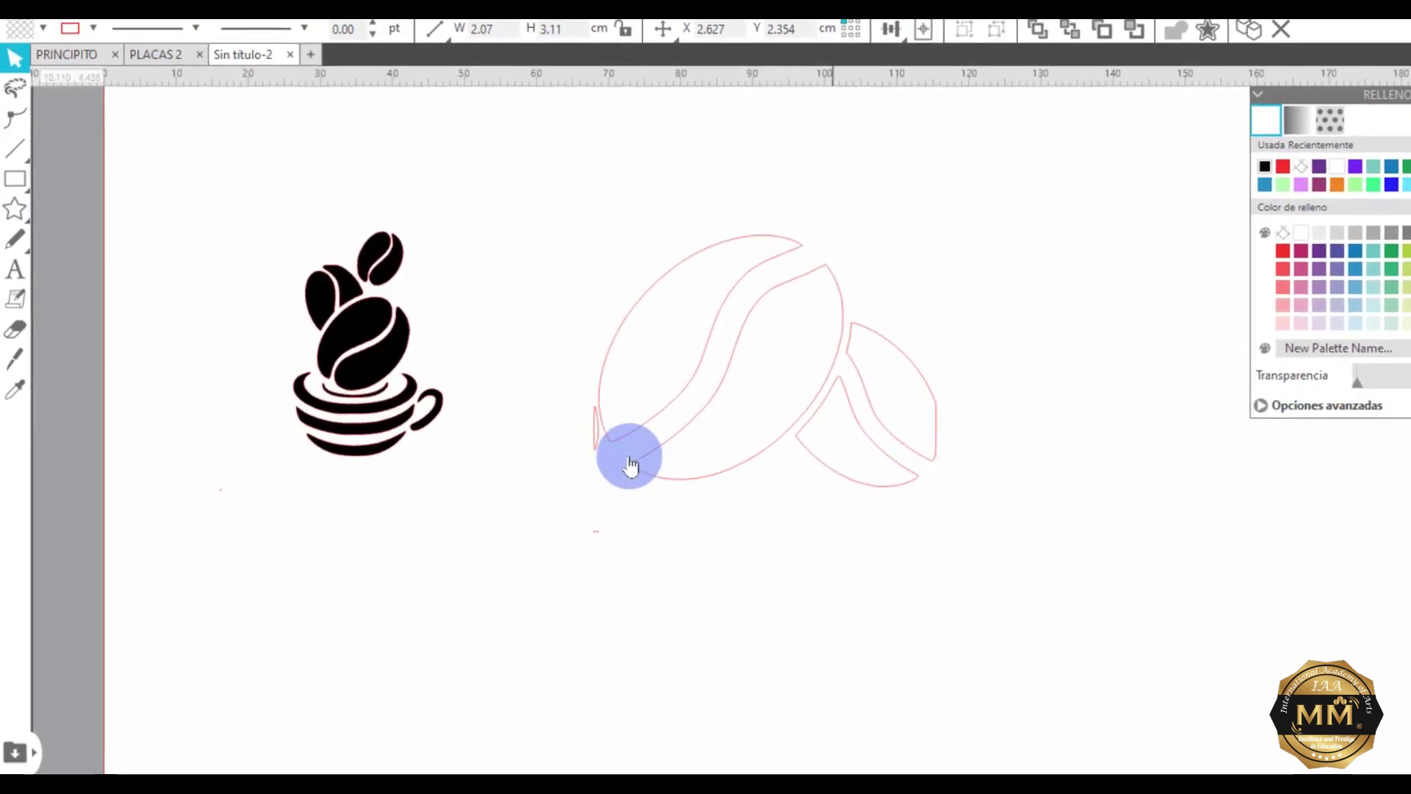
pyautogui.click(14, 118)
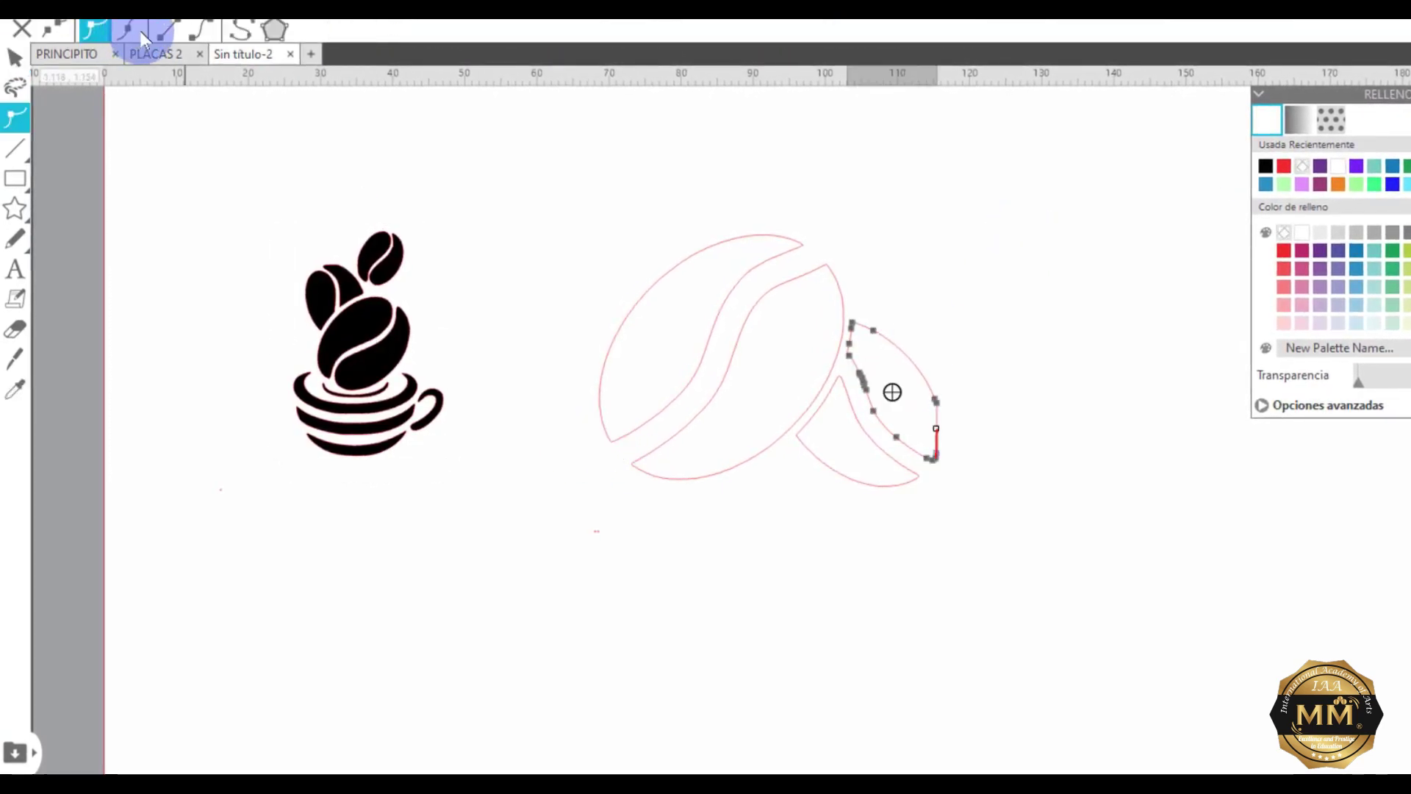
pyautogui.click(239, 29)
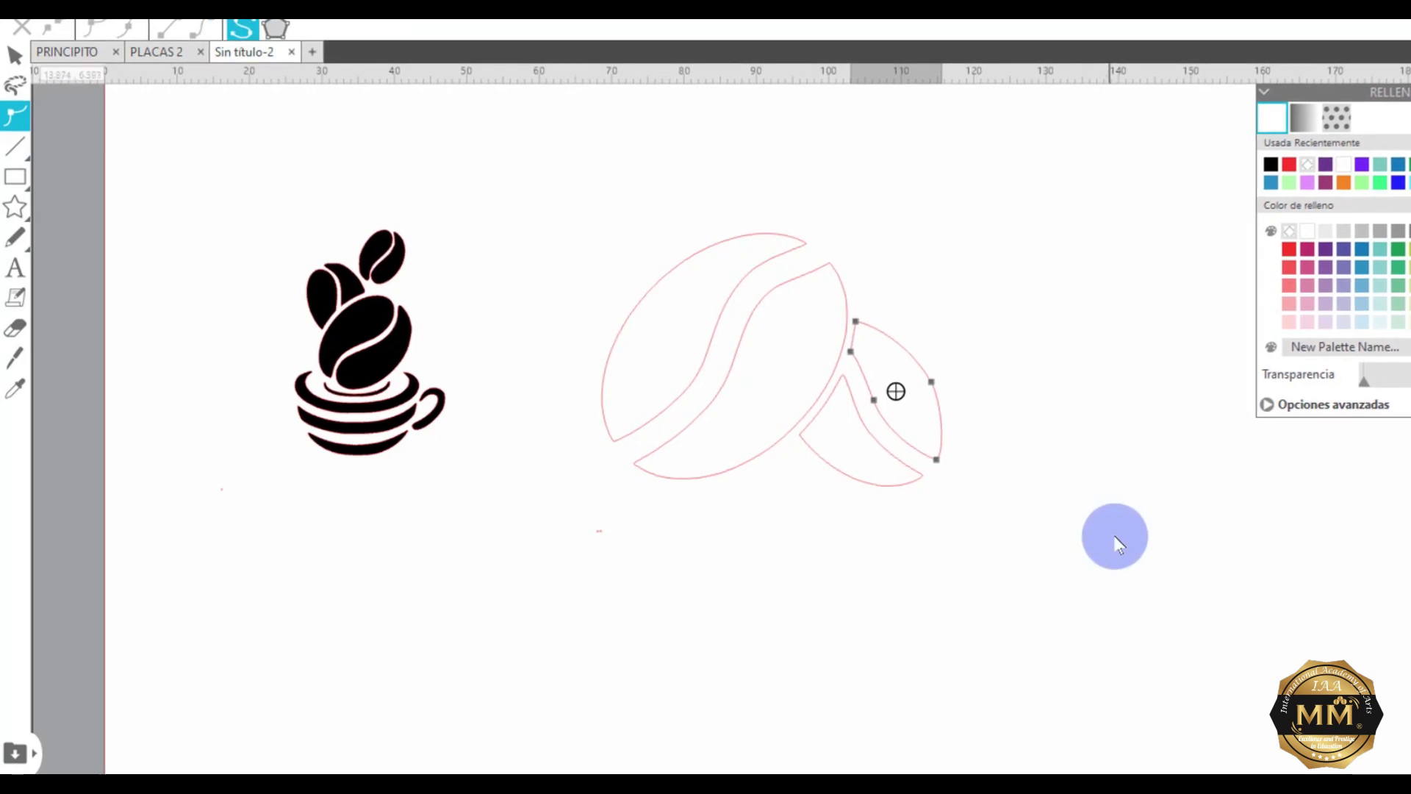
pyautogui.click(1116, 535)
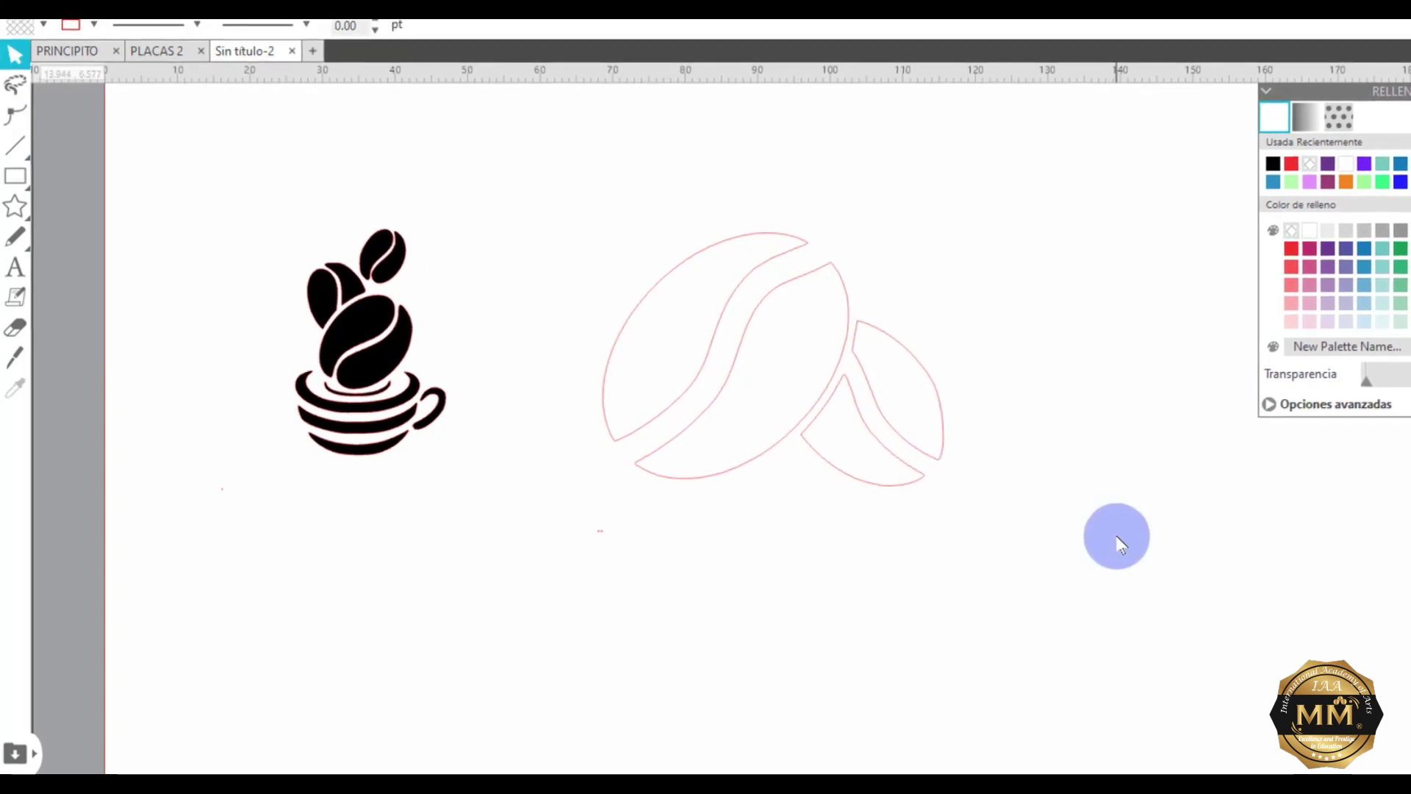
# Combine the outlines of the two large beans into one compound path and fill it with black.
pyautogui.moveTo(552, 144); pyautogui.dragTo(1165, 552)
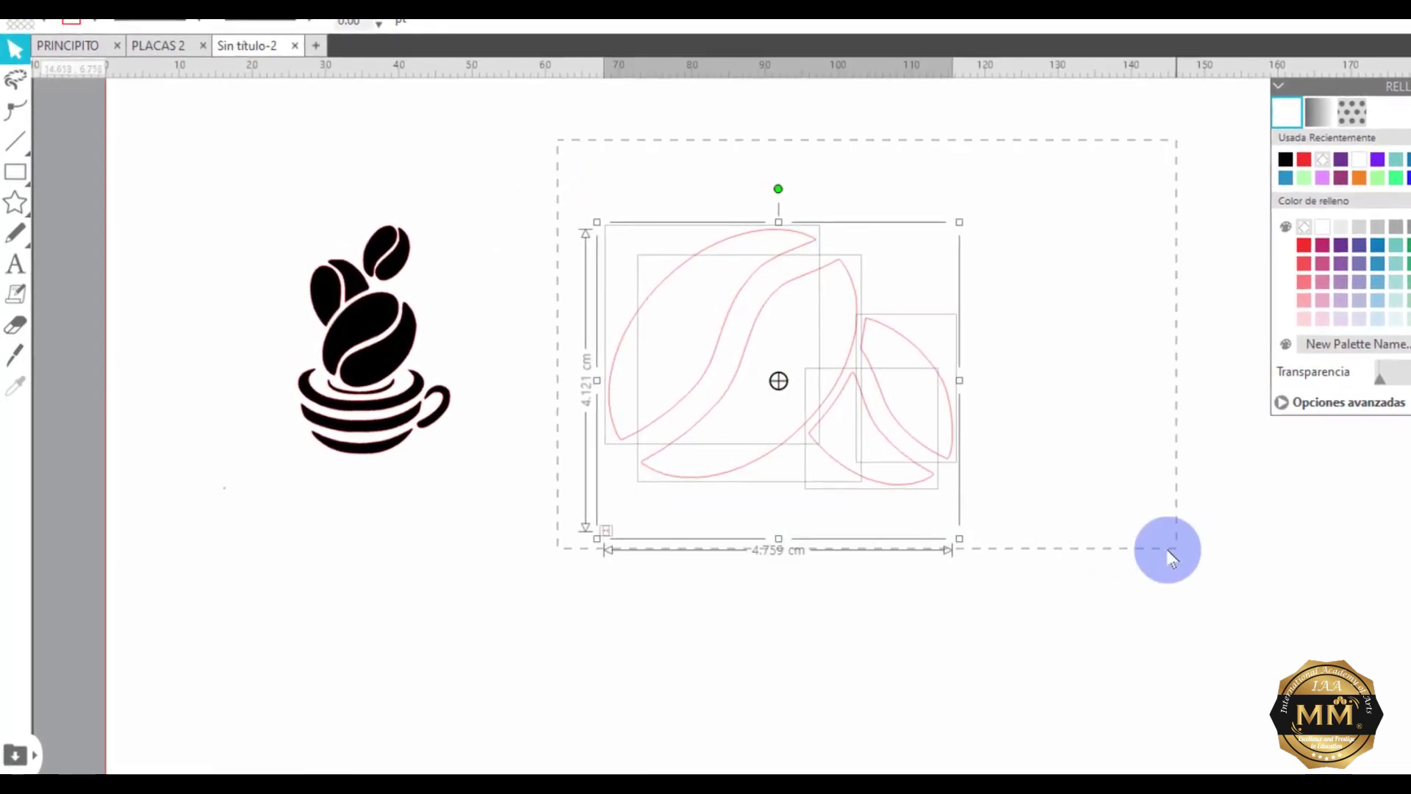
pyautogui.rightClick(915, 428)
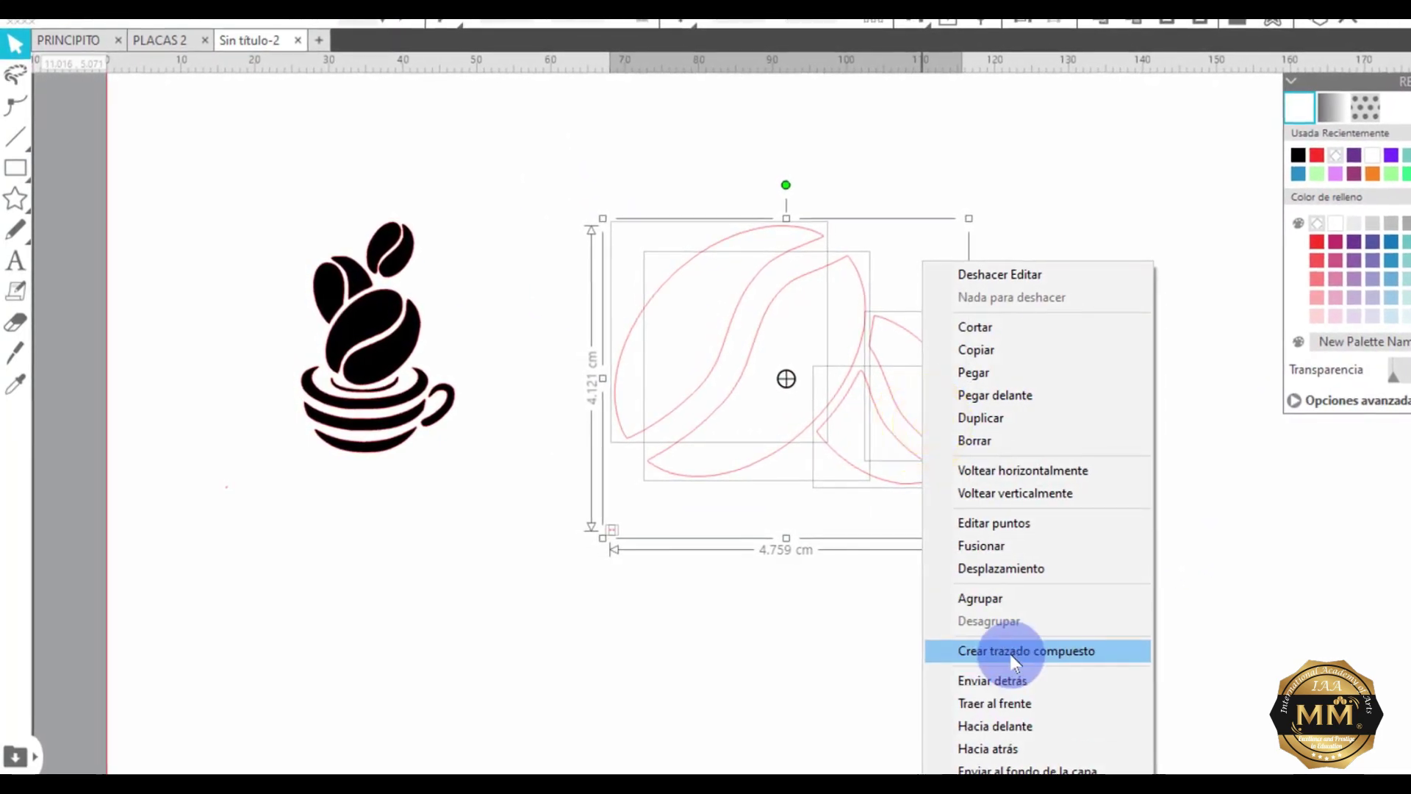
pyautogui.click(1008, 651)
pyautogui.click(1295, 156)
pyautogui.click(1149, 289)
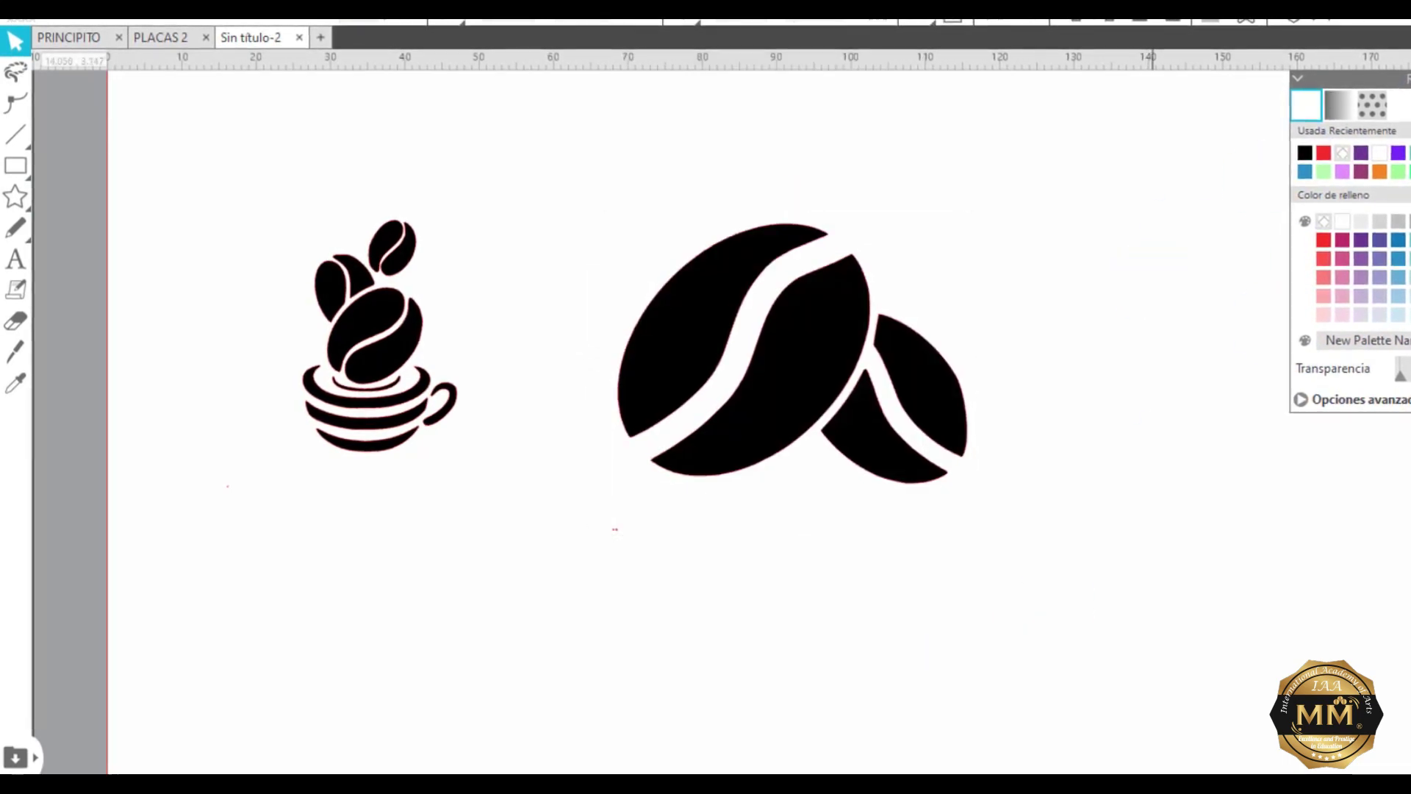
pyautogui.click(1157, 305)
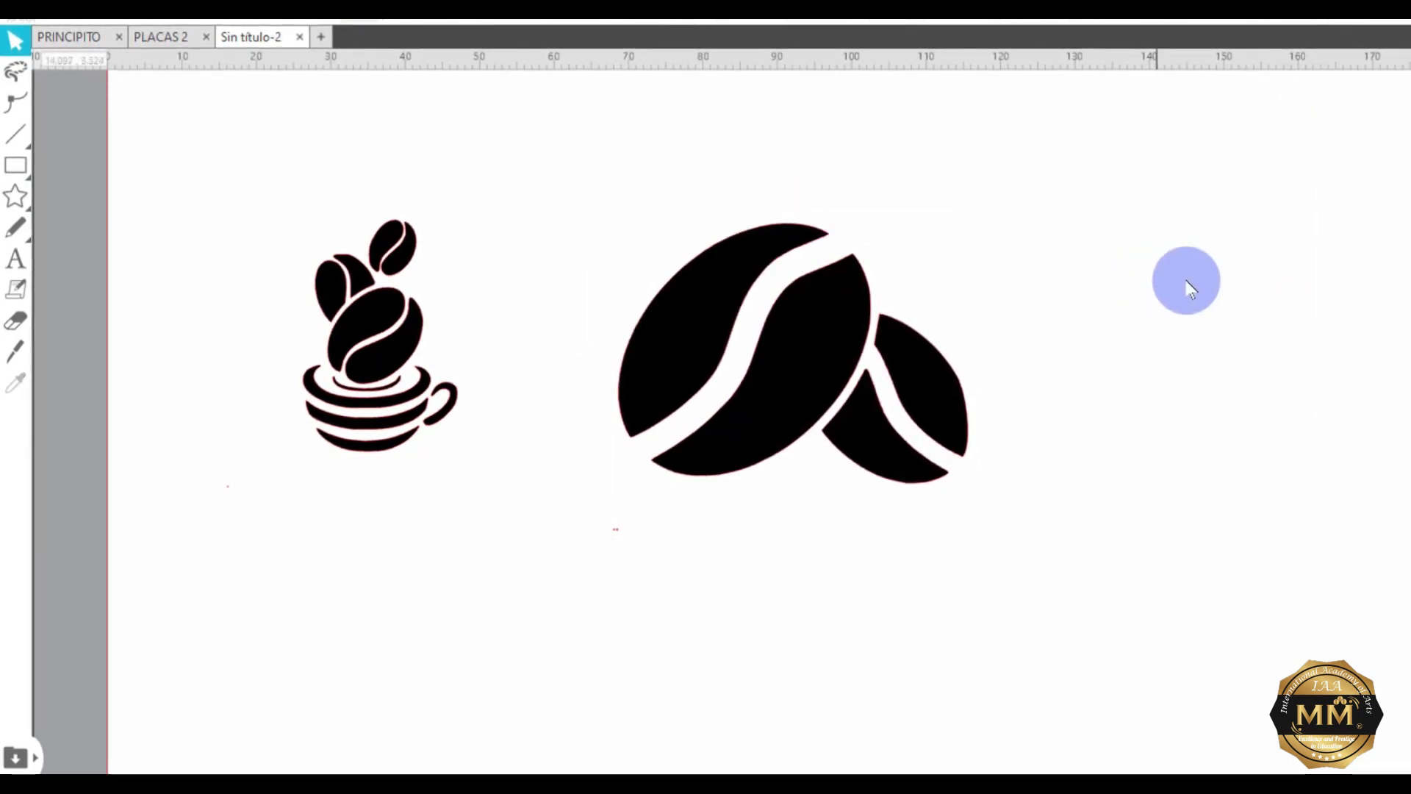
# Add the text "Coffe" above the bean artwork and move it to the empty area beside the beans.
pyautogui.click(16, 257)
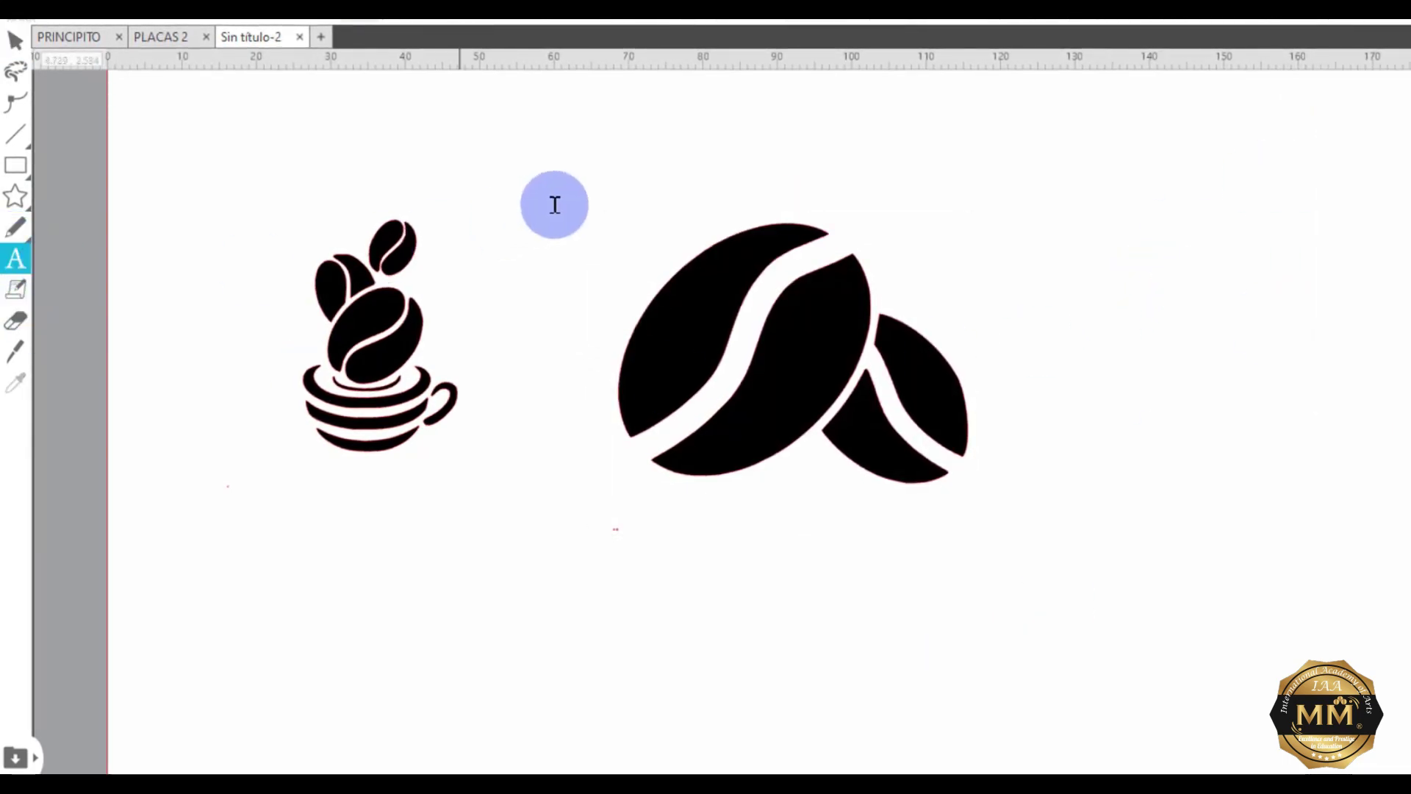
pyautogui.click(596, 165)
pyautogui.scroll(3, 585, 242)
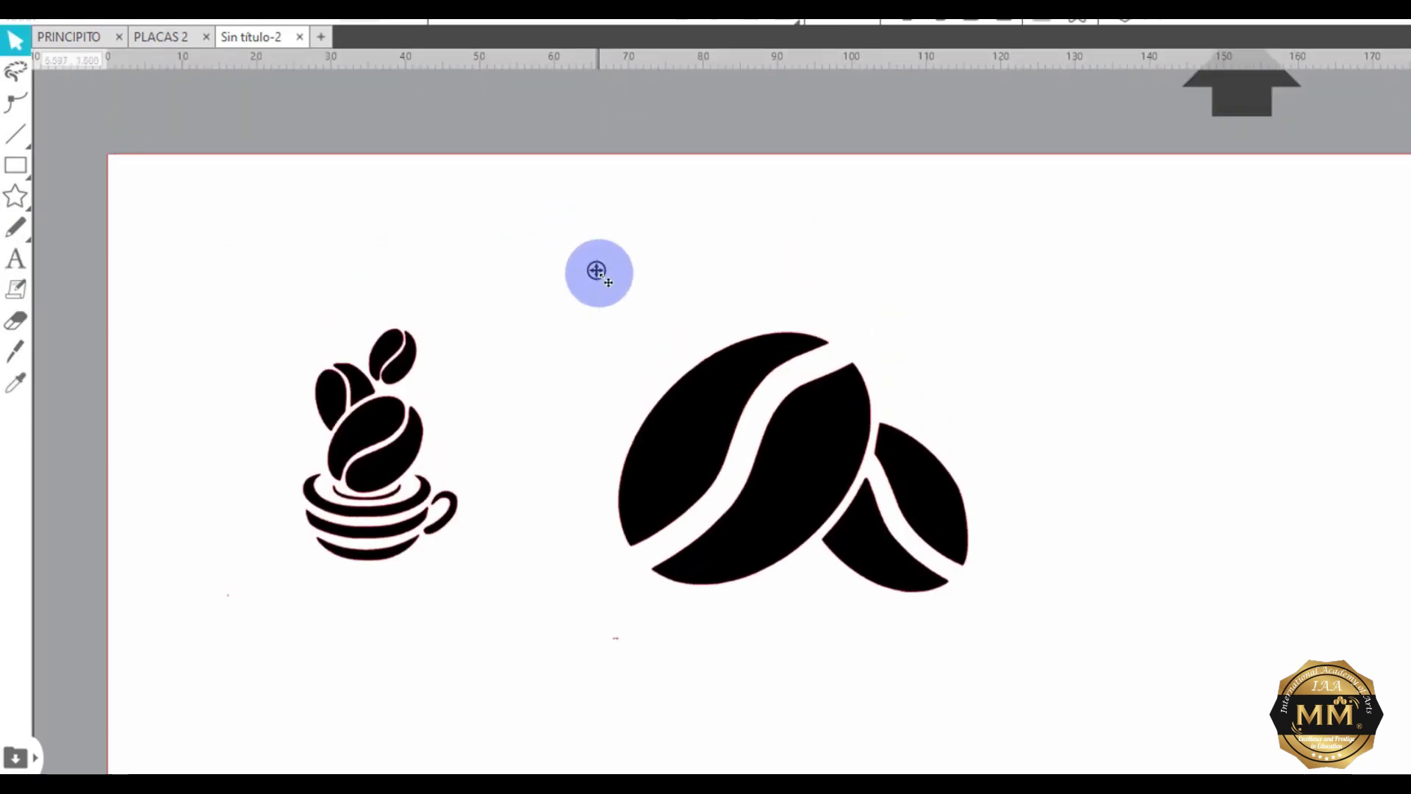
pyautogui.write('Coffe')
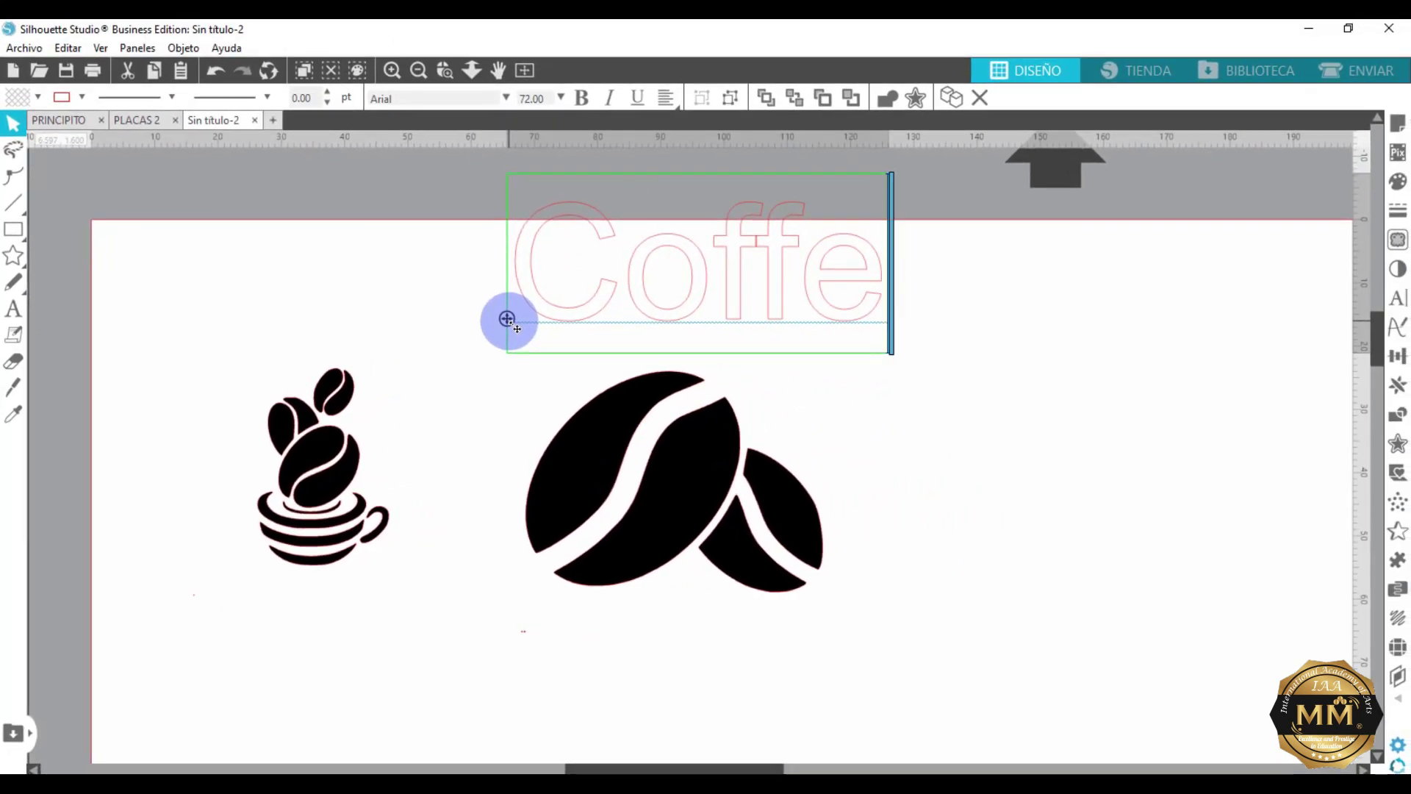
pyautogui.click(945, 431)
pyautogui.moveTo(693, 306); pyautogui.dragTo(1035, 399)
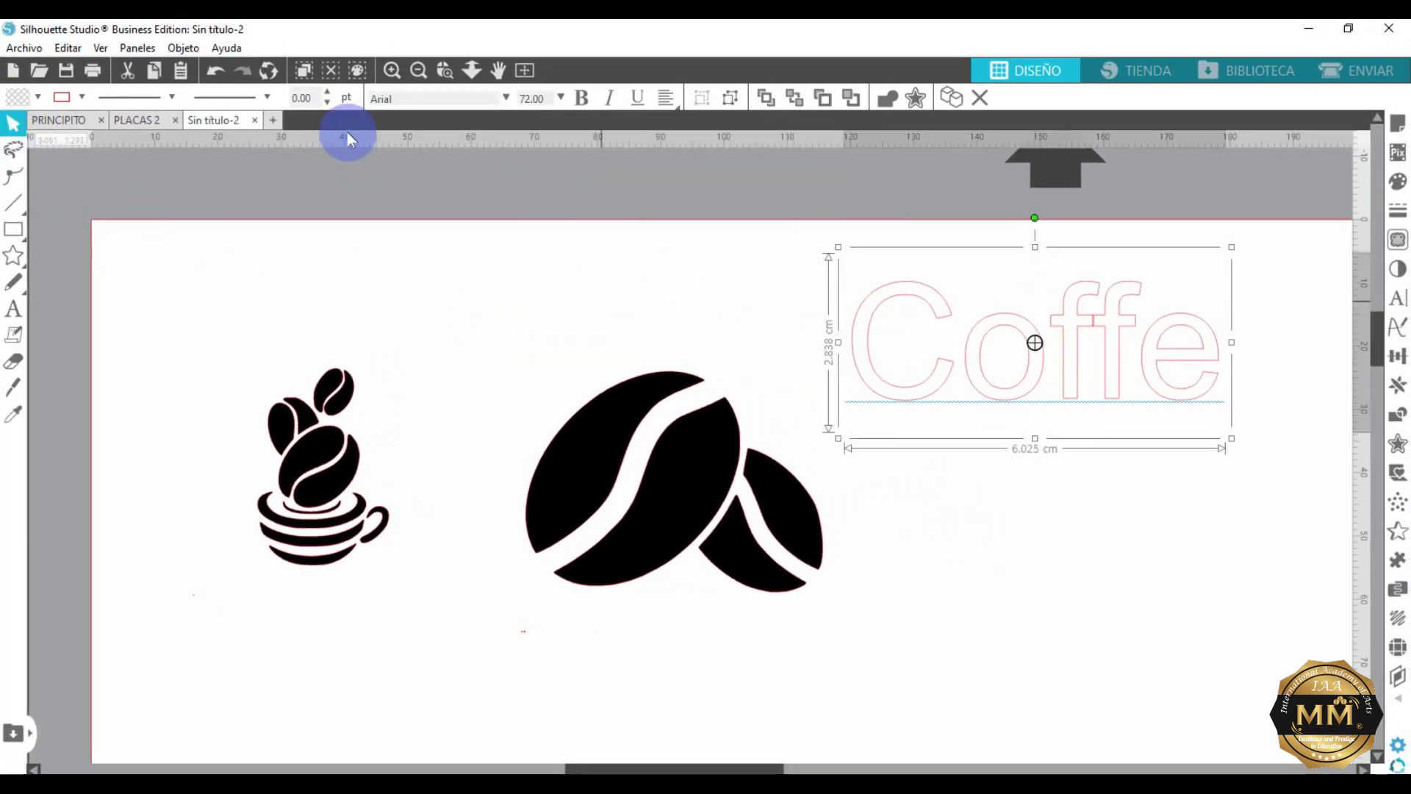
# Change the font of the "Coffe" text to Bowlby One SC.
pyautogui.click(507, 98)
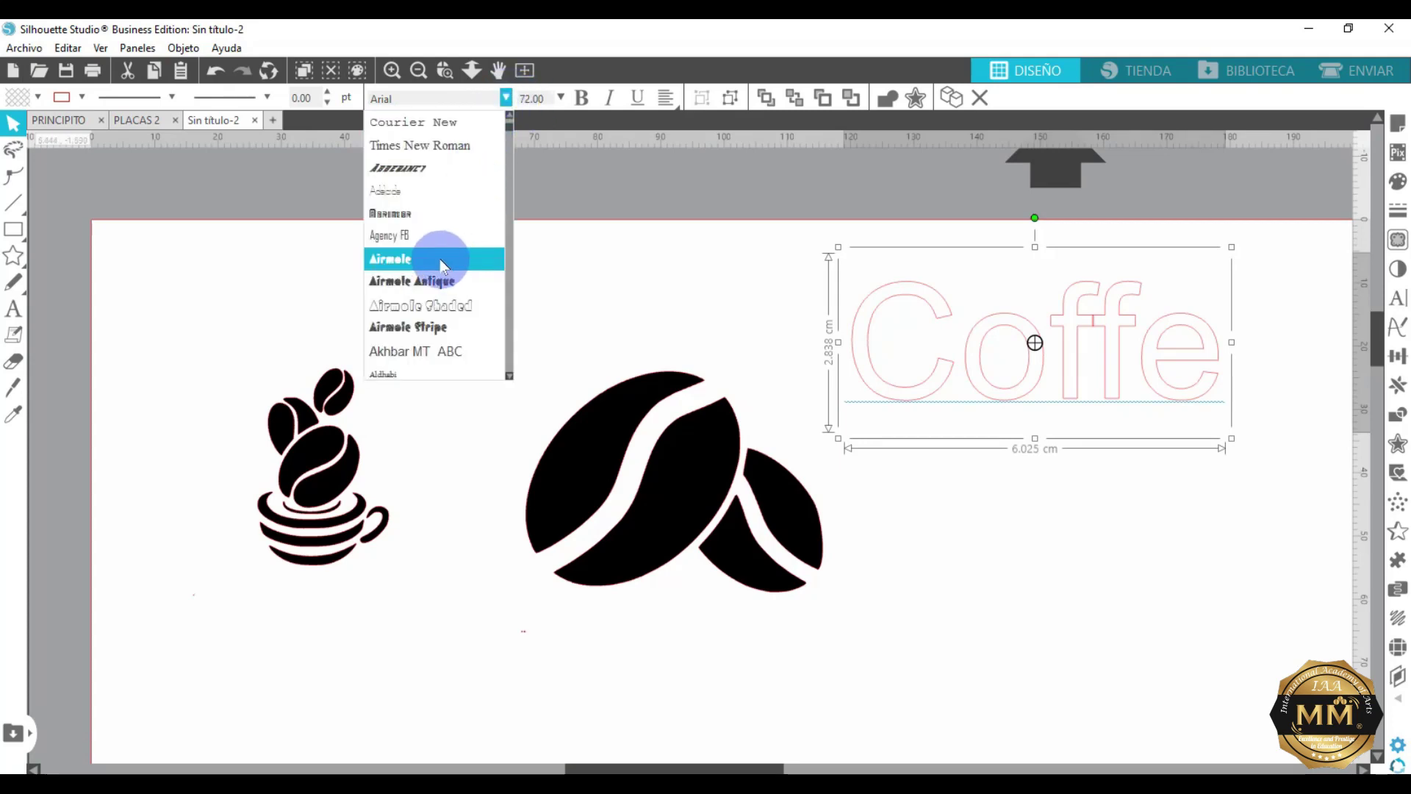
pyautogui.scroll(-1, 443, 265)
pyautogui.click(417, 253)
pyautogui.click(1025, 353)
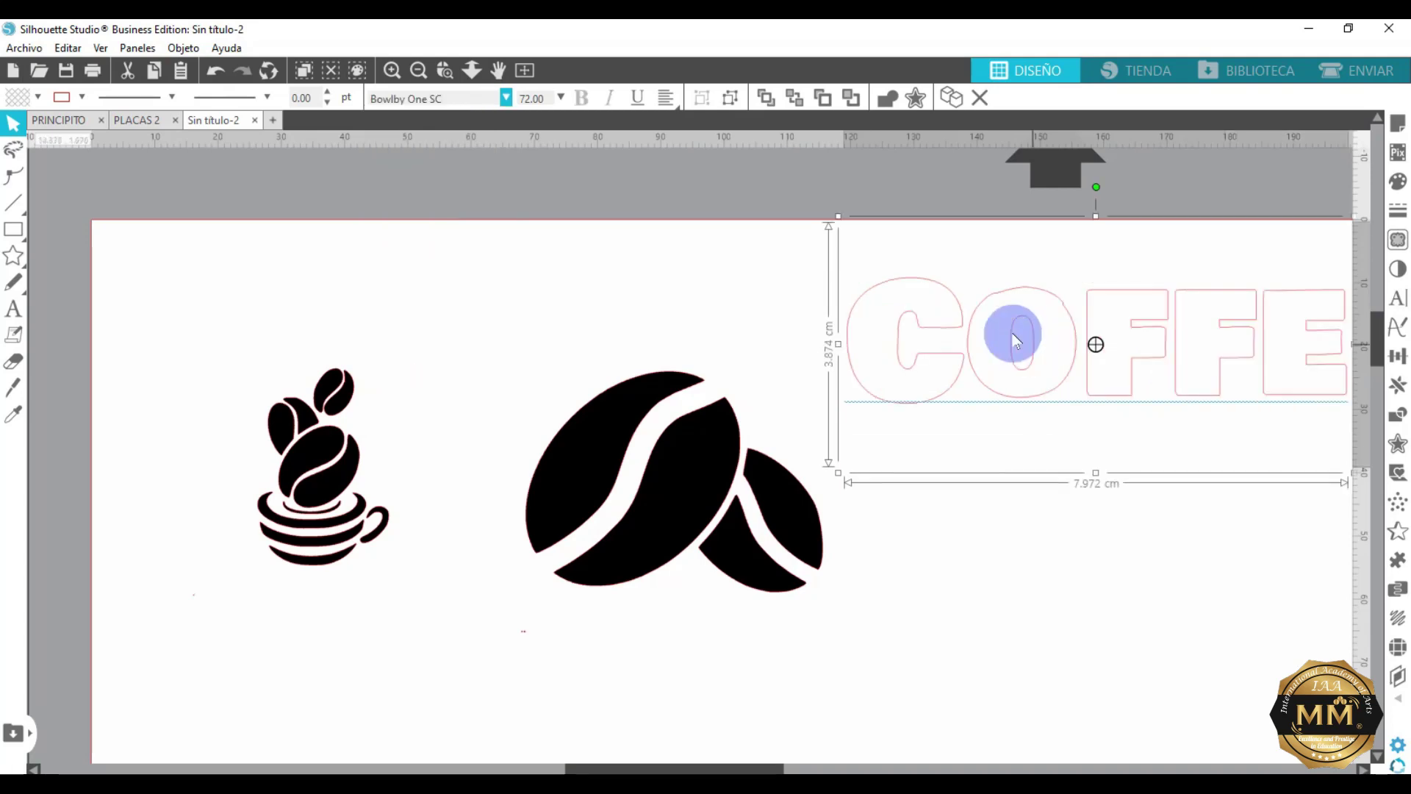
# Move the "Coffe" text above the beans, then try Clarendon Blk BT before setting its font to Copperplate Gothic Bold.
pyautogui.moveTo(1026, 334); pyautogui.dragTo(520, 280)
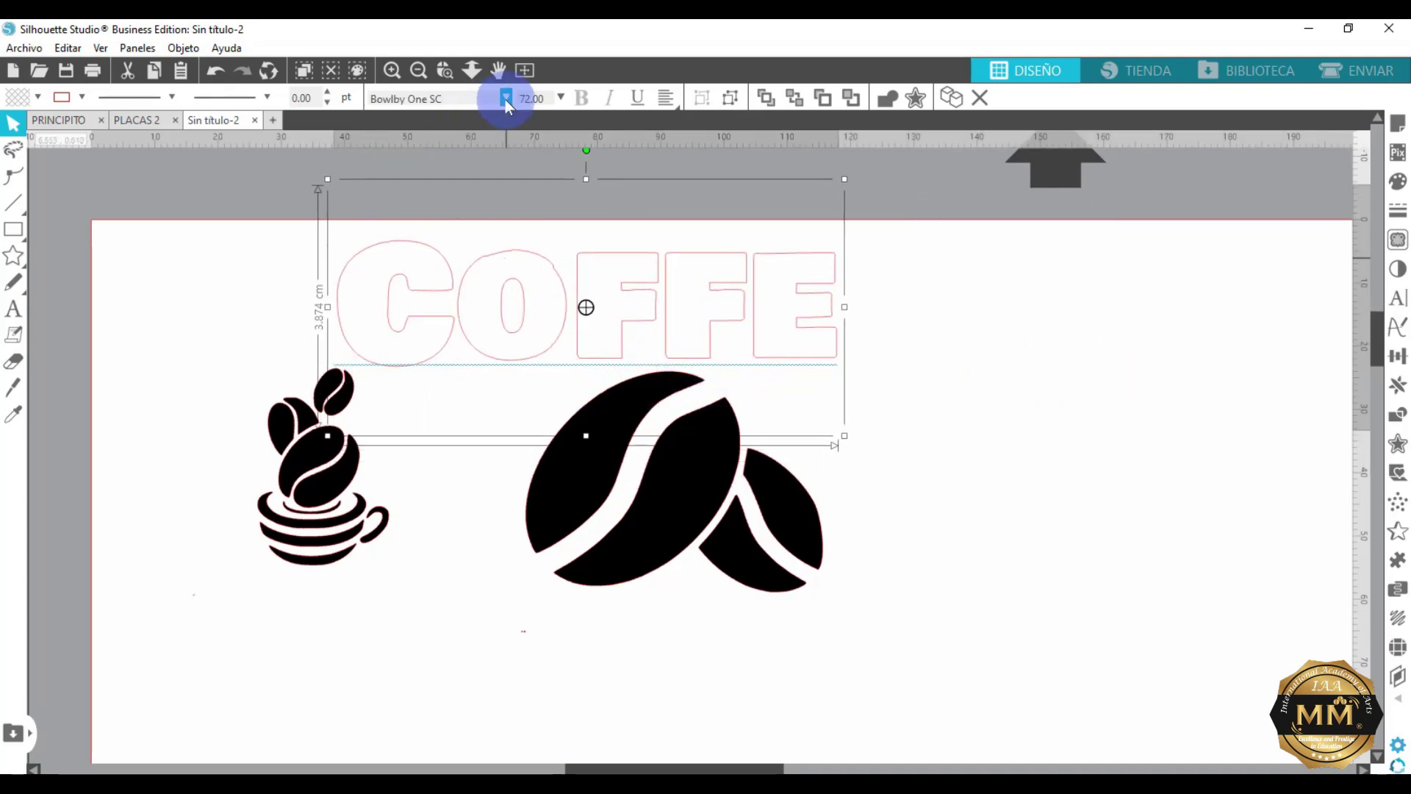
pyautogui.click(505, 99)
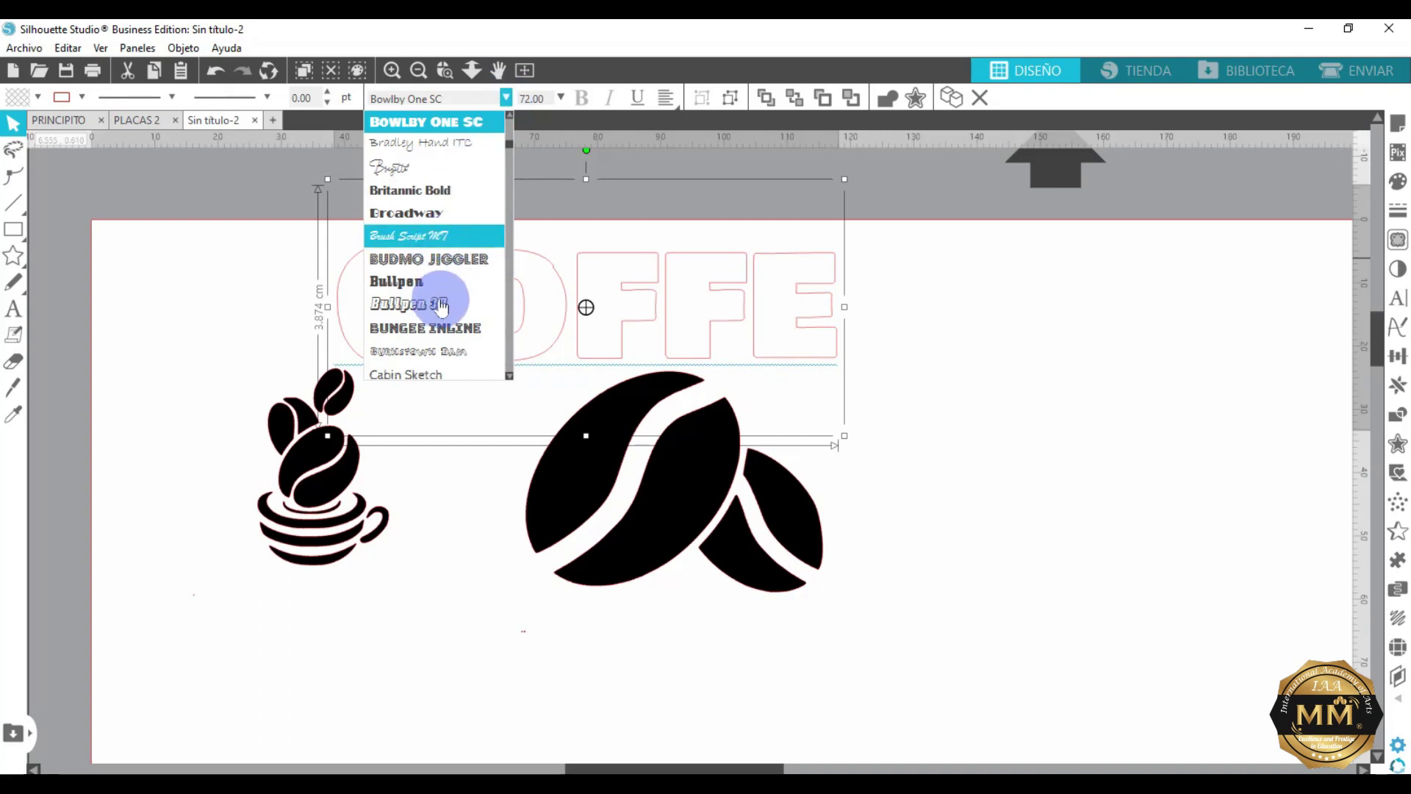
pyautogui.scroll(-2, 441, 309)
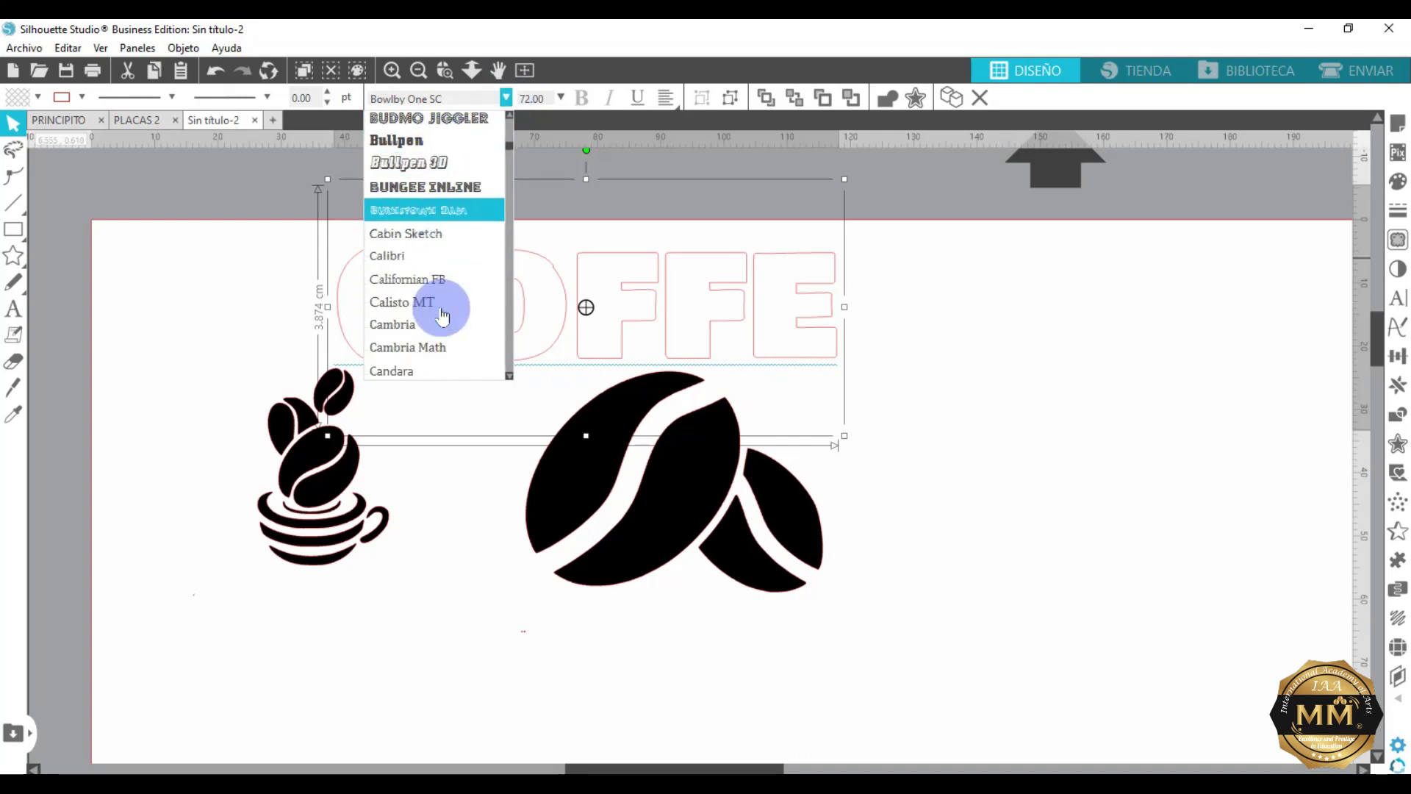
pyautogui.scroll(-3, 442, 316)
pyautogui.click(434, 221)
pyautogui.click(507, 98)
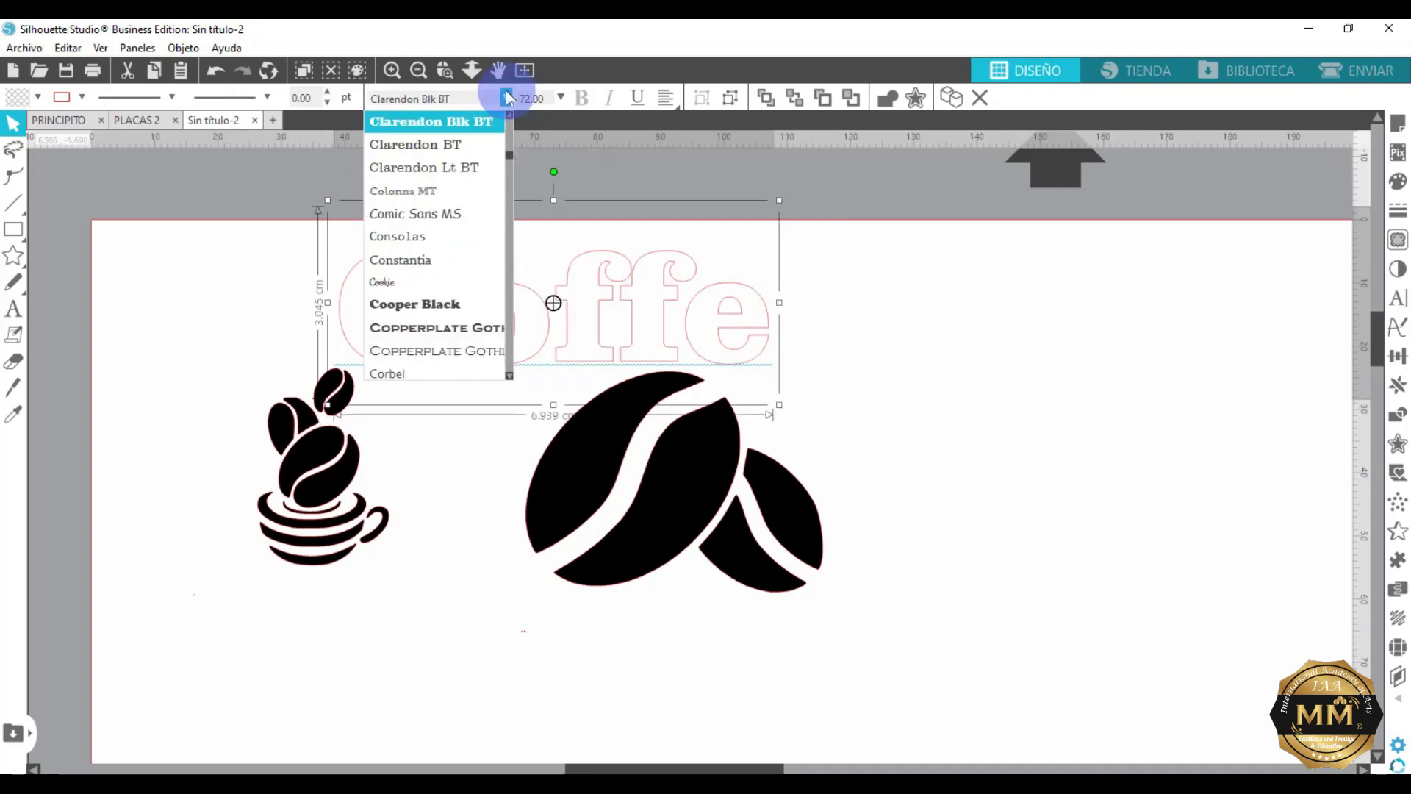
pyautogui.click(455, 331)
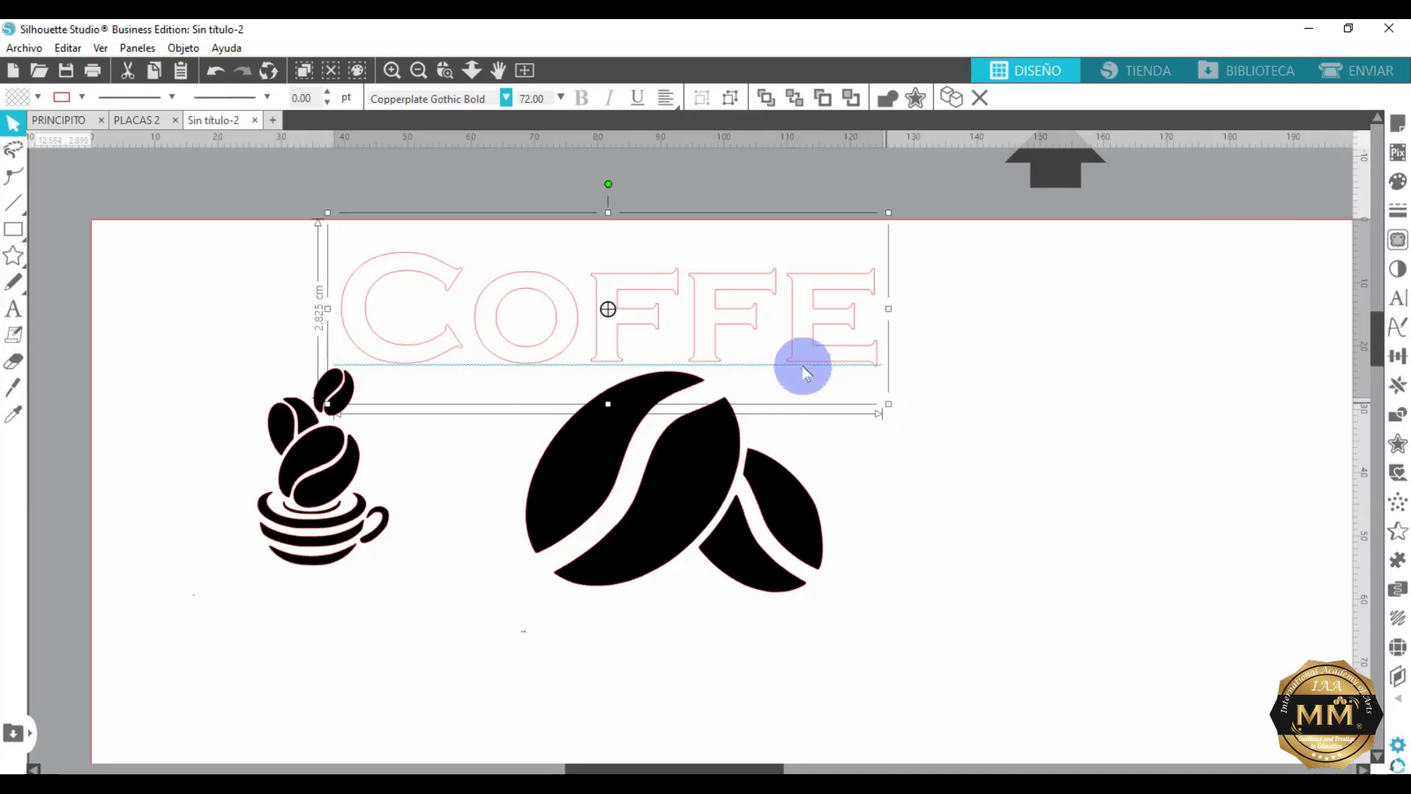
# Scale the "Coffe" text down to about 4.5 cm wide and place it in the empty area to the right of the beans.
pyautogui.moveTo(745, 332); pyautogui.dragTo(1149, 352)
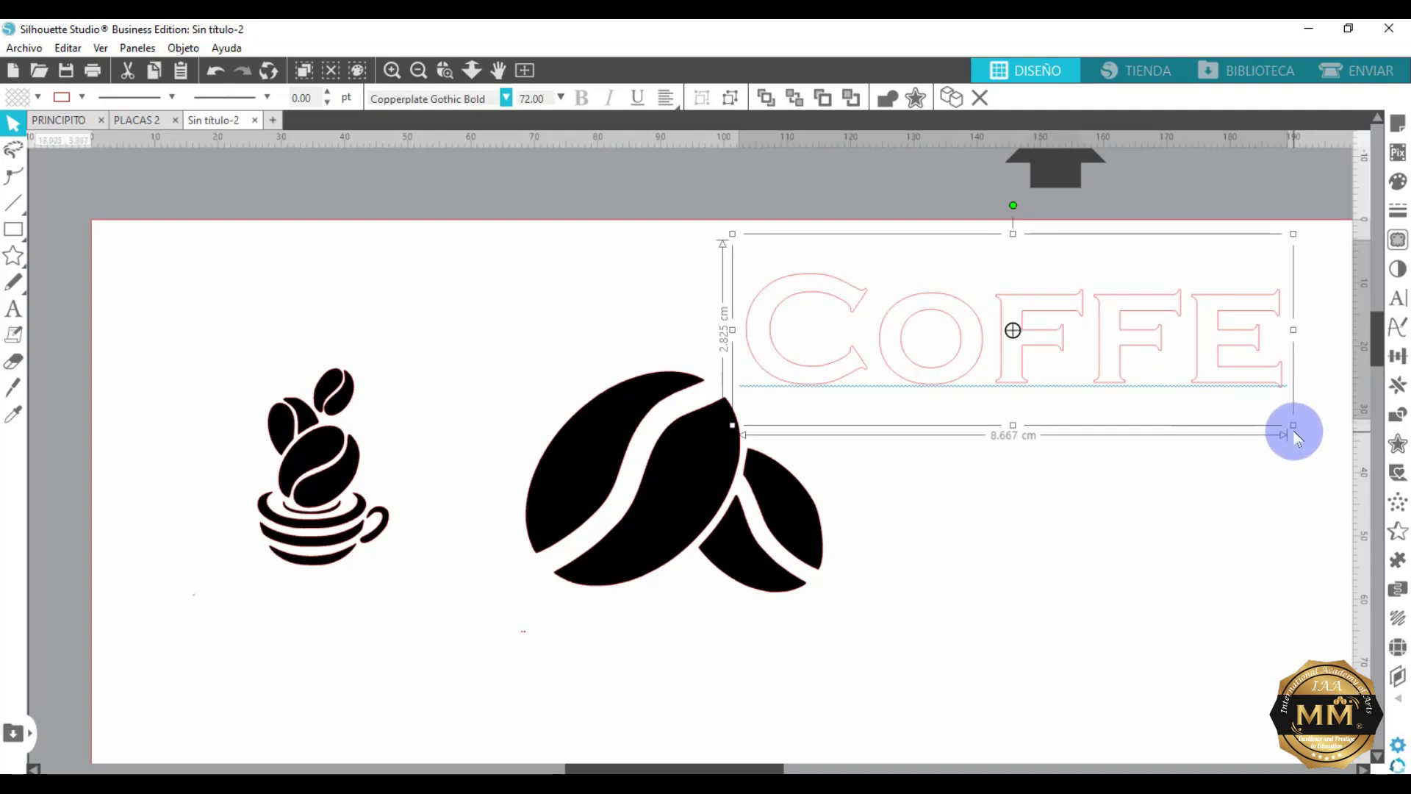
pyautogui.moveTo(1293, 425); pyautogui.dragTo(1034, 346)
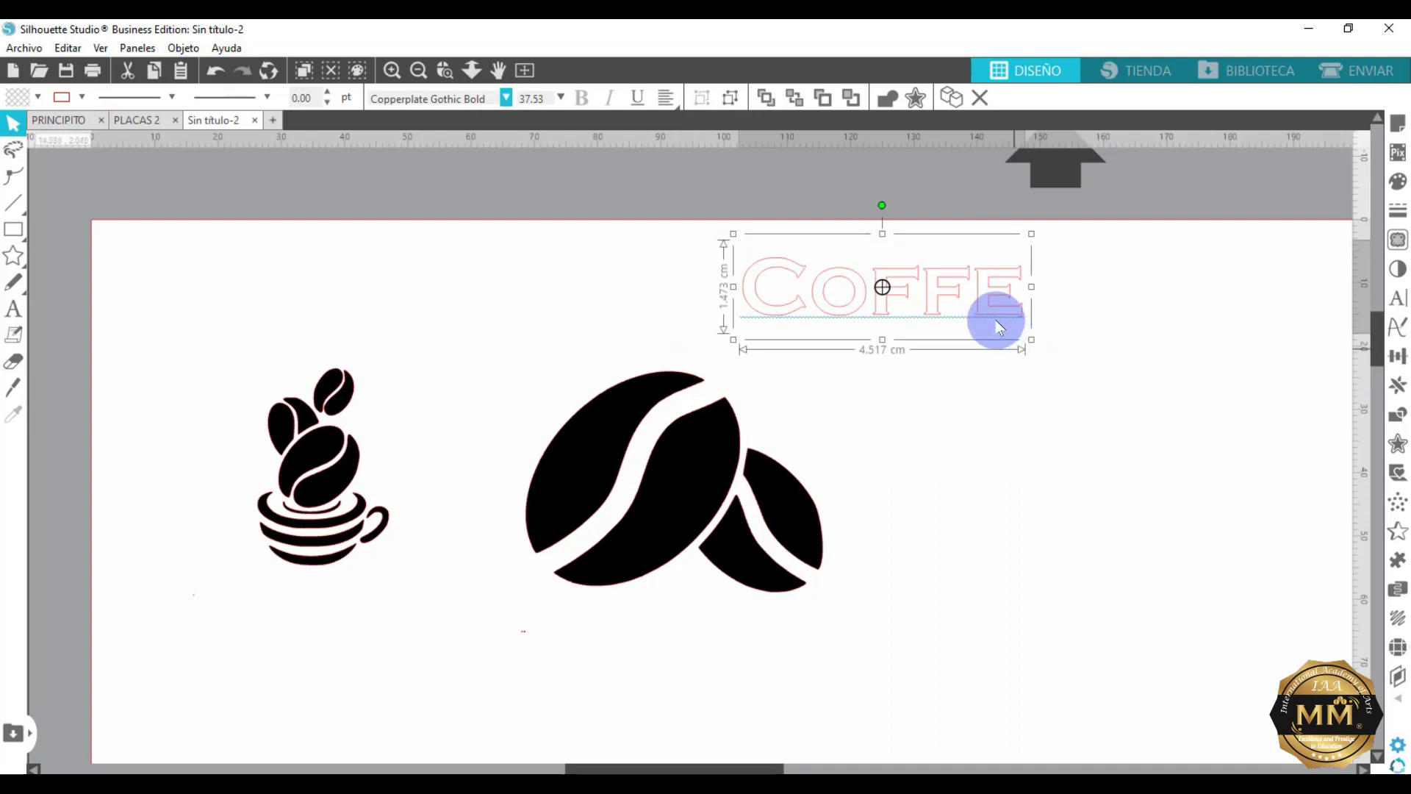
pyautogui.moveTo(997, 324); pyautogui.dragTo(1140, 376)
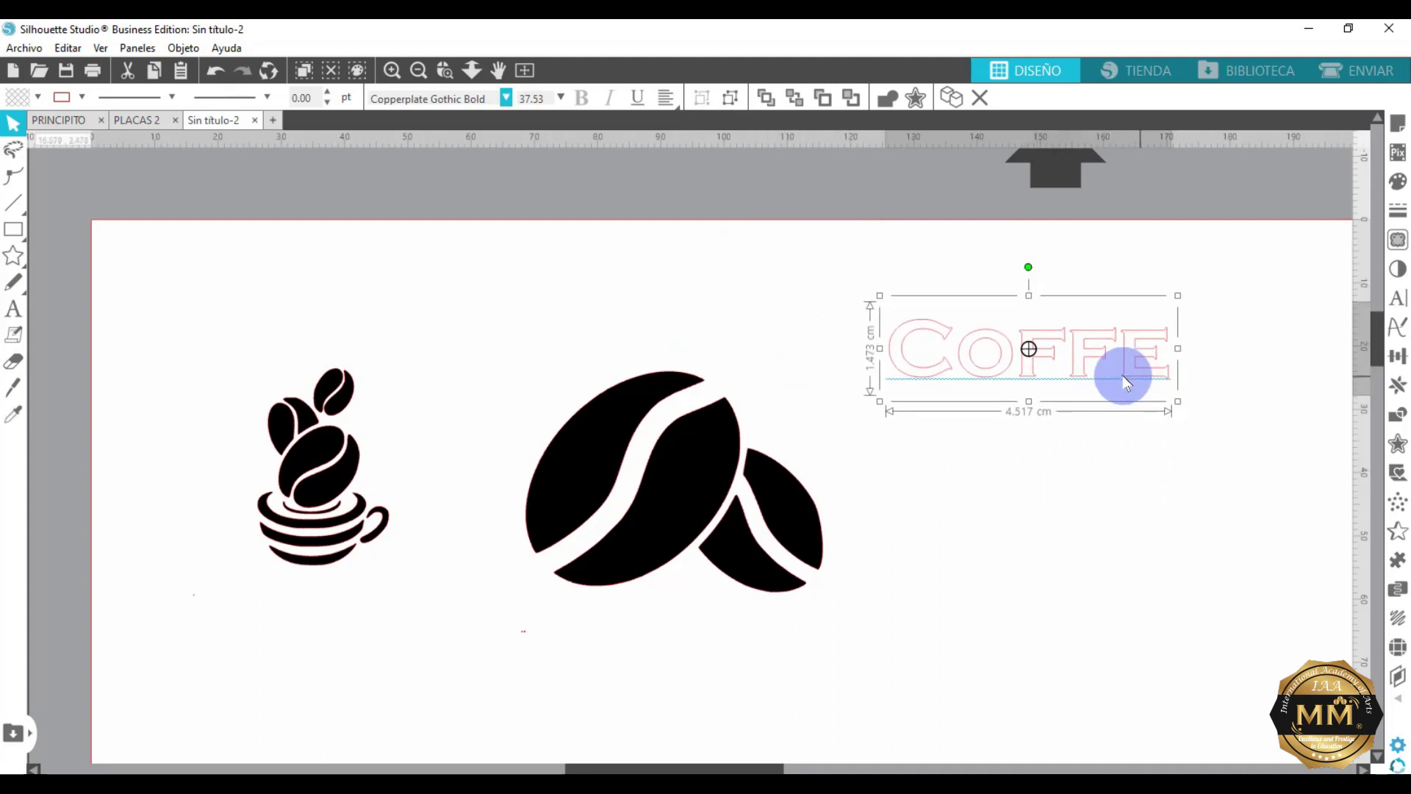
pyautogui.click(765, 298)
# Draw a rectangle of about 5.98 × 2.06 cm around the "Coffe" text.
pyautogui.click(11, 230)
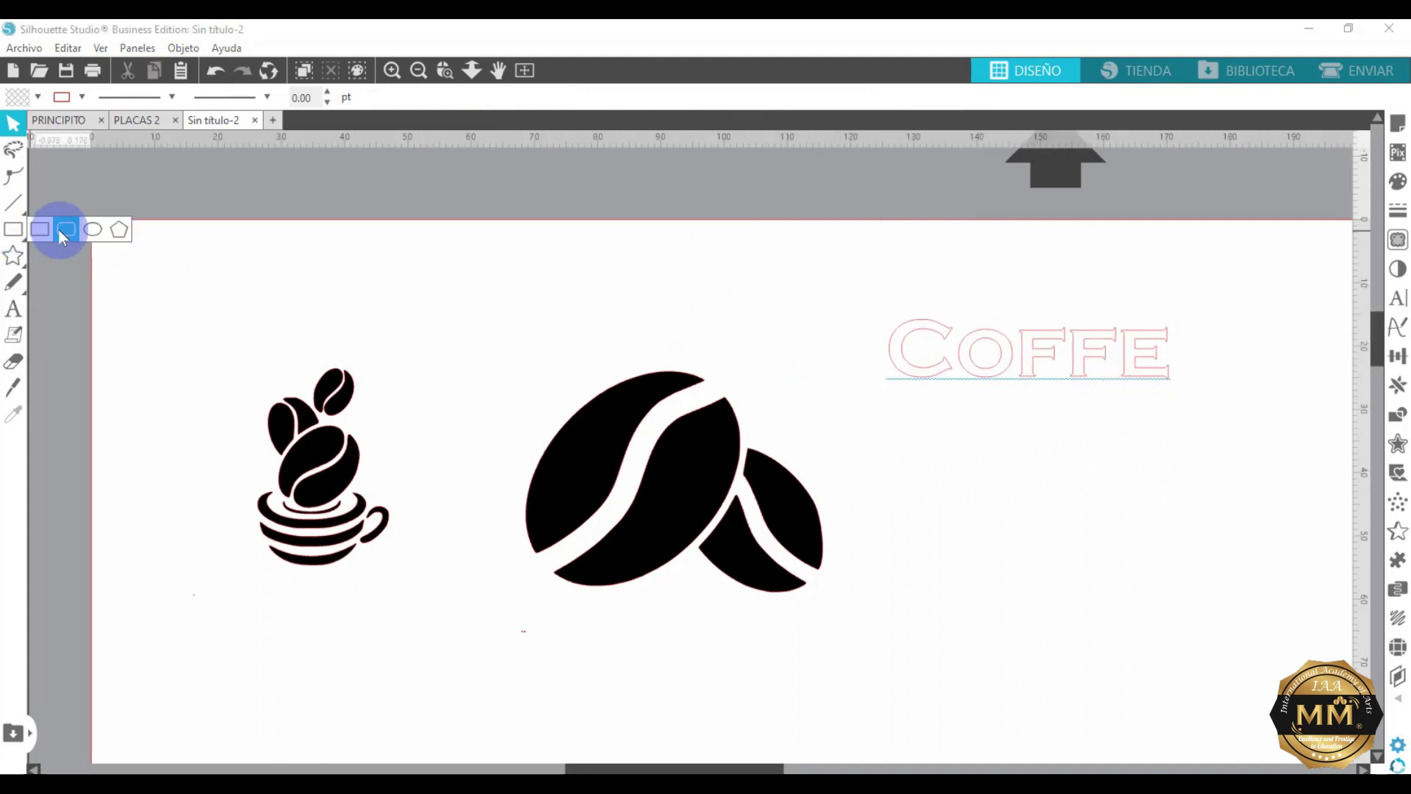
pyautogui.moveTo(842, 289); pyautogui.dragTo(1220, 417)
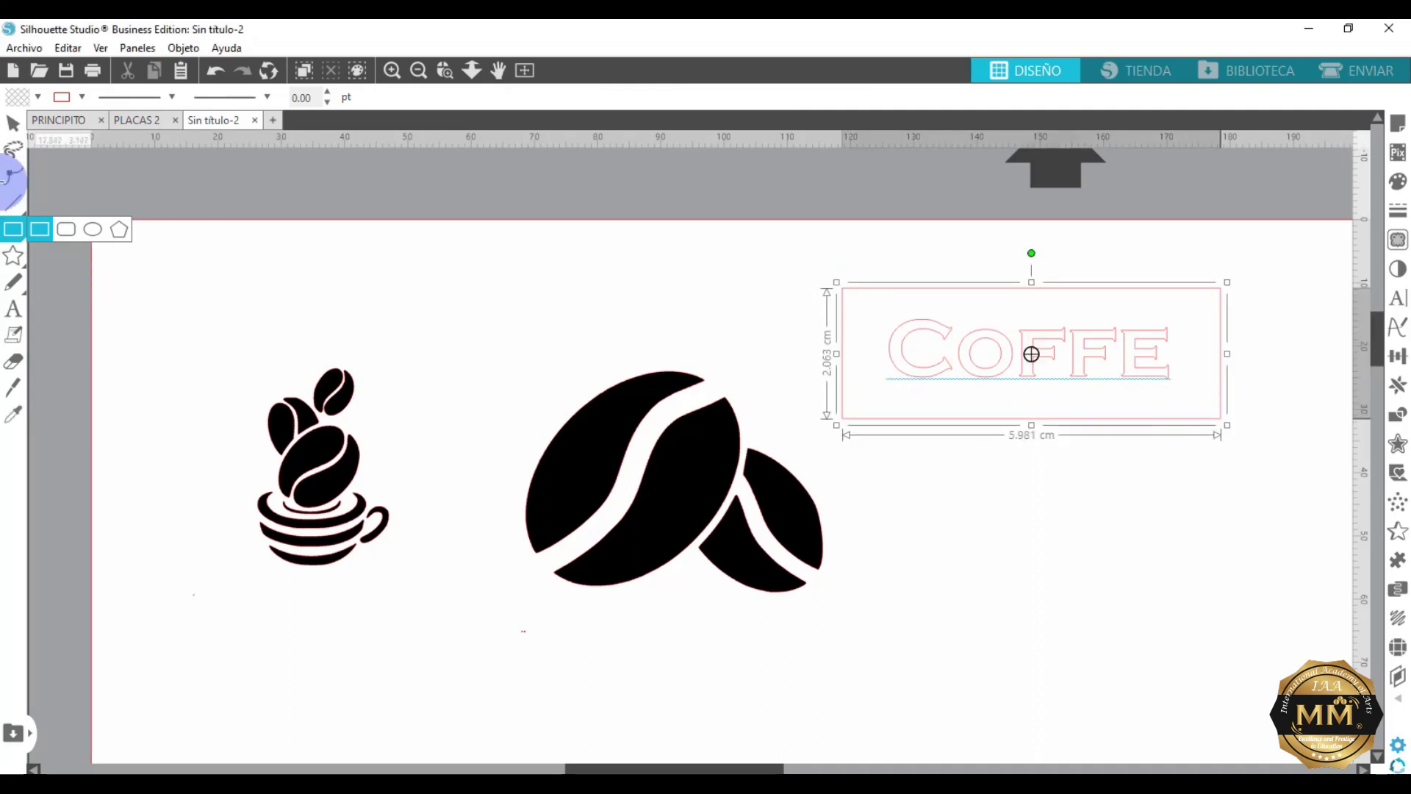
pyautogui.click(12, 127)
# Combine the rectangle and the "Coffe" text into a compound path and shift it slightly up and away from the beans.
pyautogui.moveTo(794, 227); pyautogui.dragTo(1315, 478)
pyautogui.click(1161, 371)
pyautogui.rightClick(1161, 371)
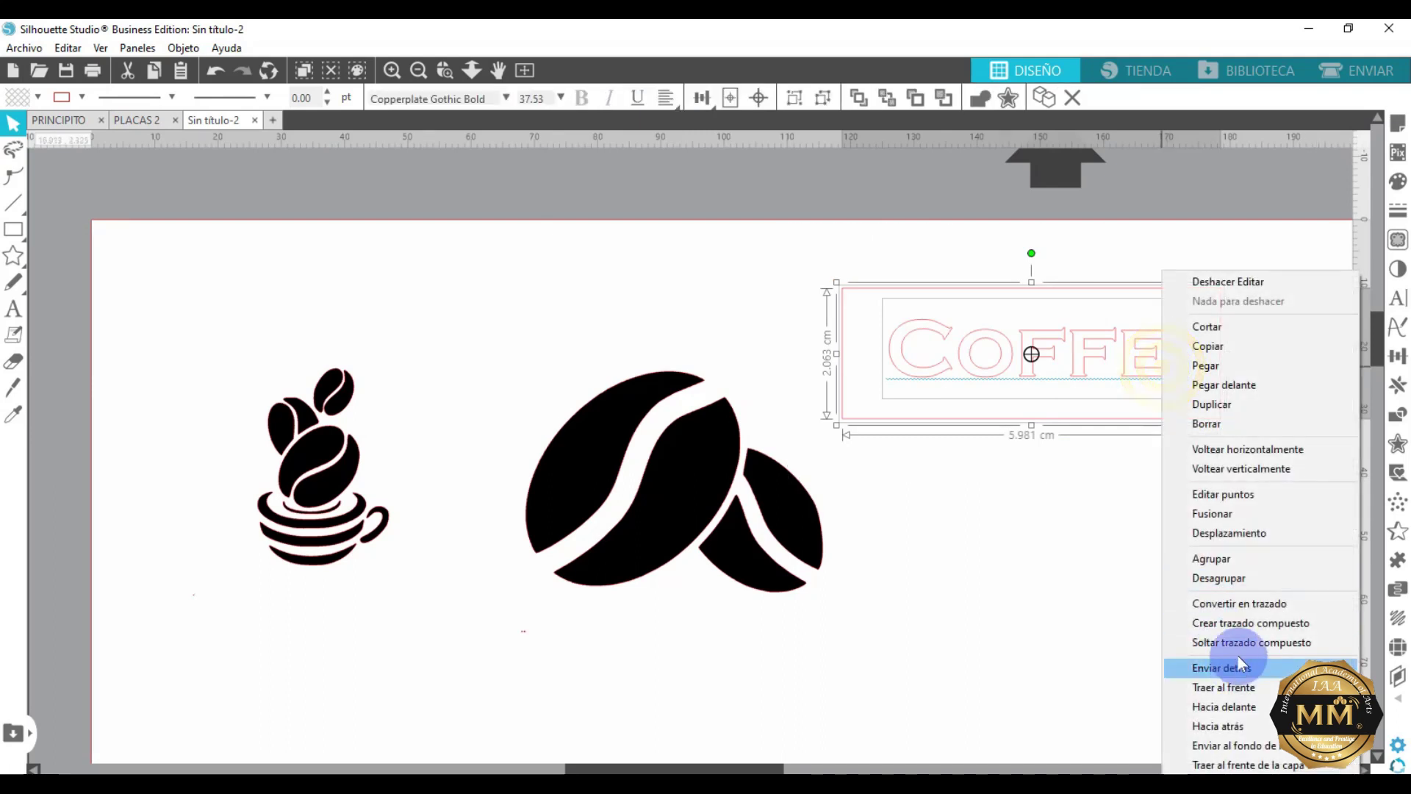
pyautogui.click(1233, 623)
pyautogui.click(1171, 594)
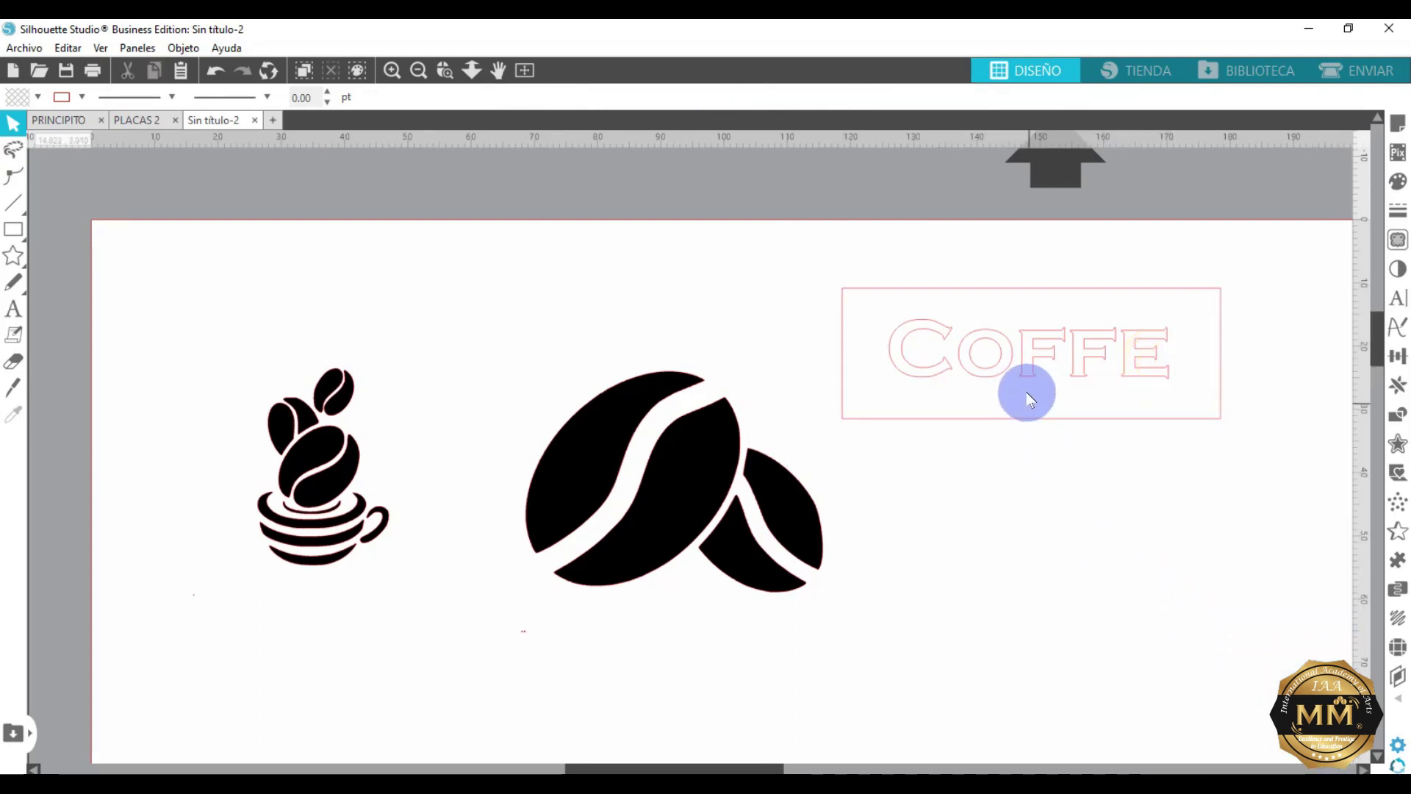
pyautogui.moveTo(1027, 386); pyautogui.dragTo(1071, 360)
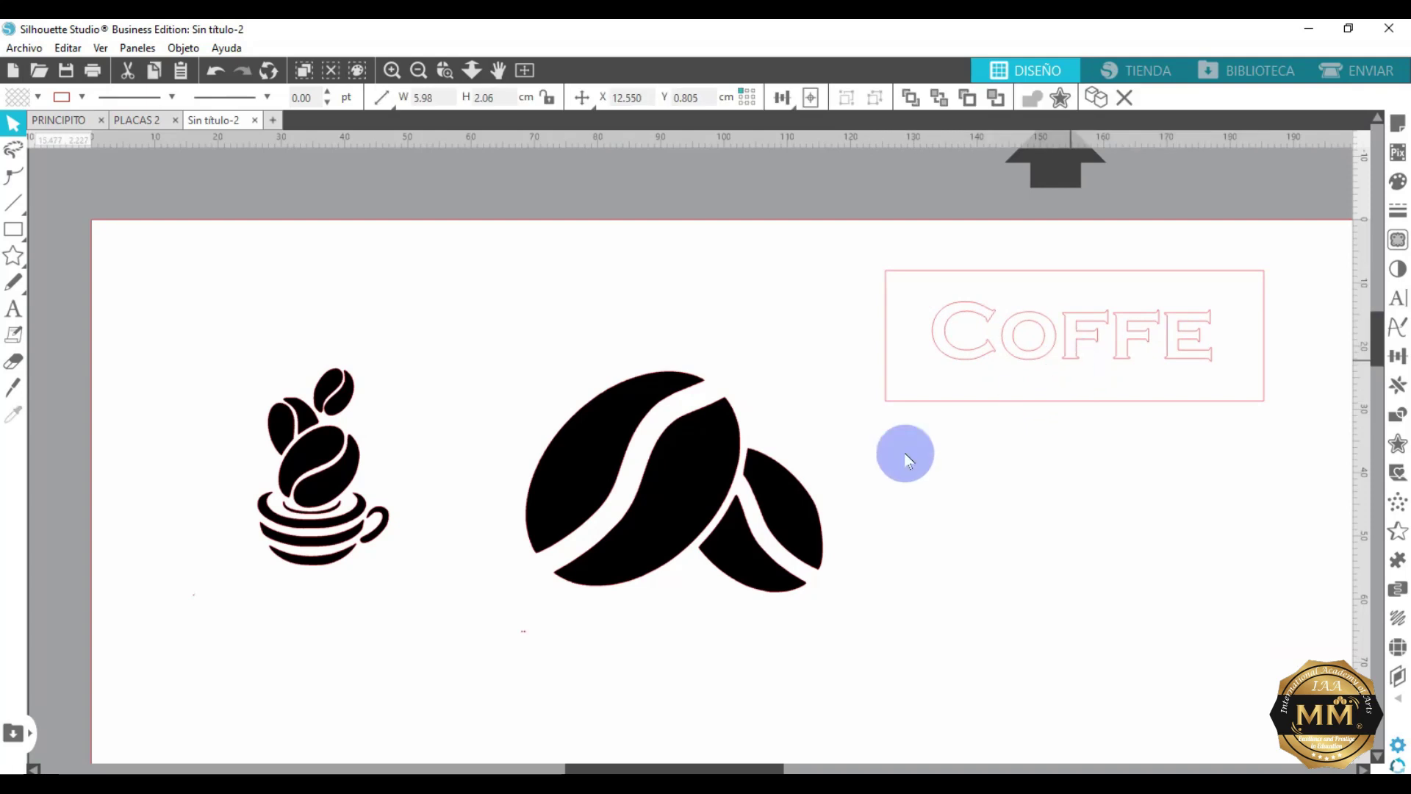
# Enlarge the coffee cup artwork to about 3.2 × 4.8 cm and place it near the page's upper-left corner.
pyautogui.click(342, 459)
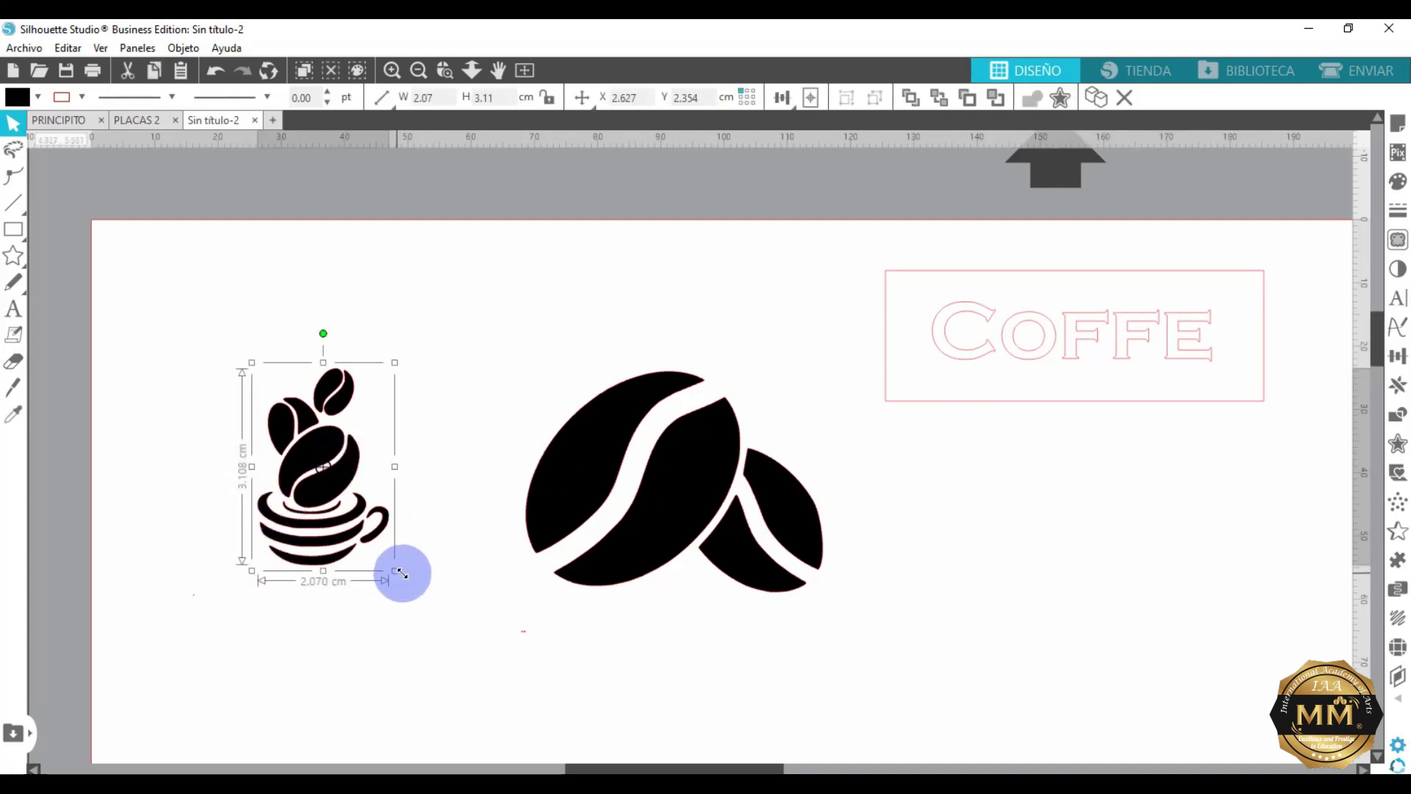
pyautogui.moveTo(400, 571); pyautogui.dragTo(588, 755)
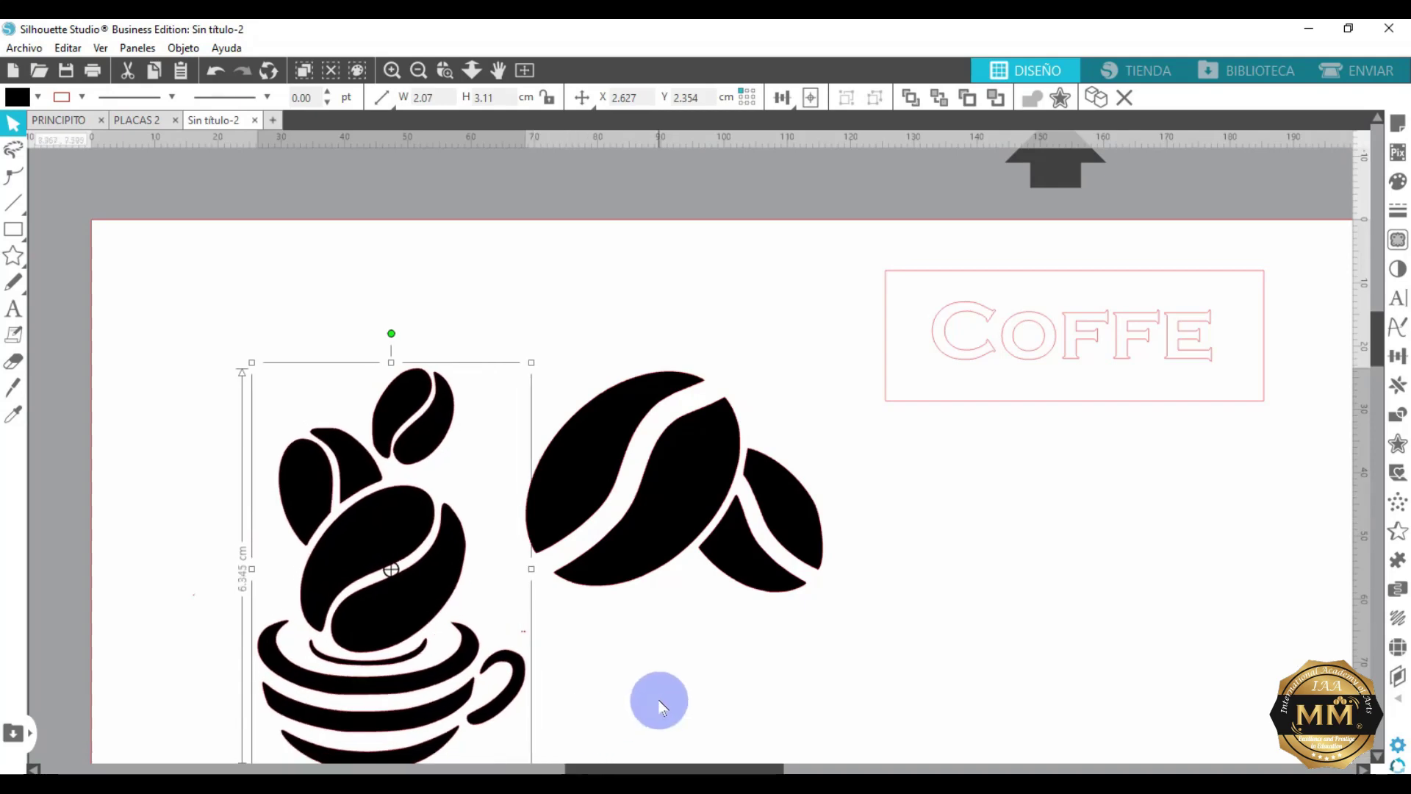
pyautogui.moveTo(434, 598); pyautogui.dragTo(316, 479)
pyautogui.moveTo(400, 628); pyautogui.dragTo(353, 558)
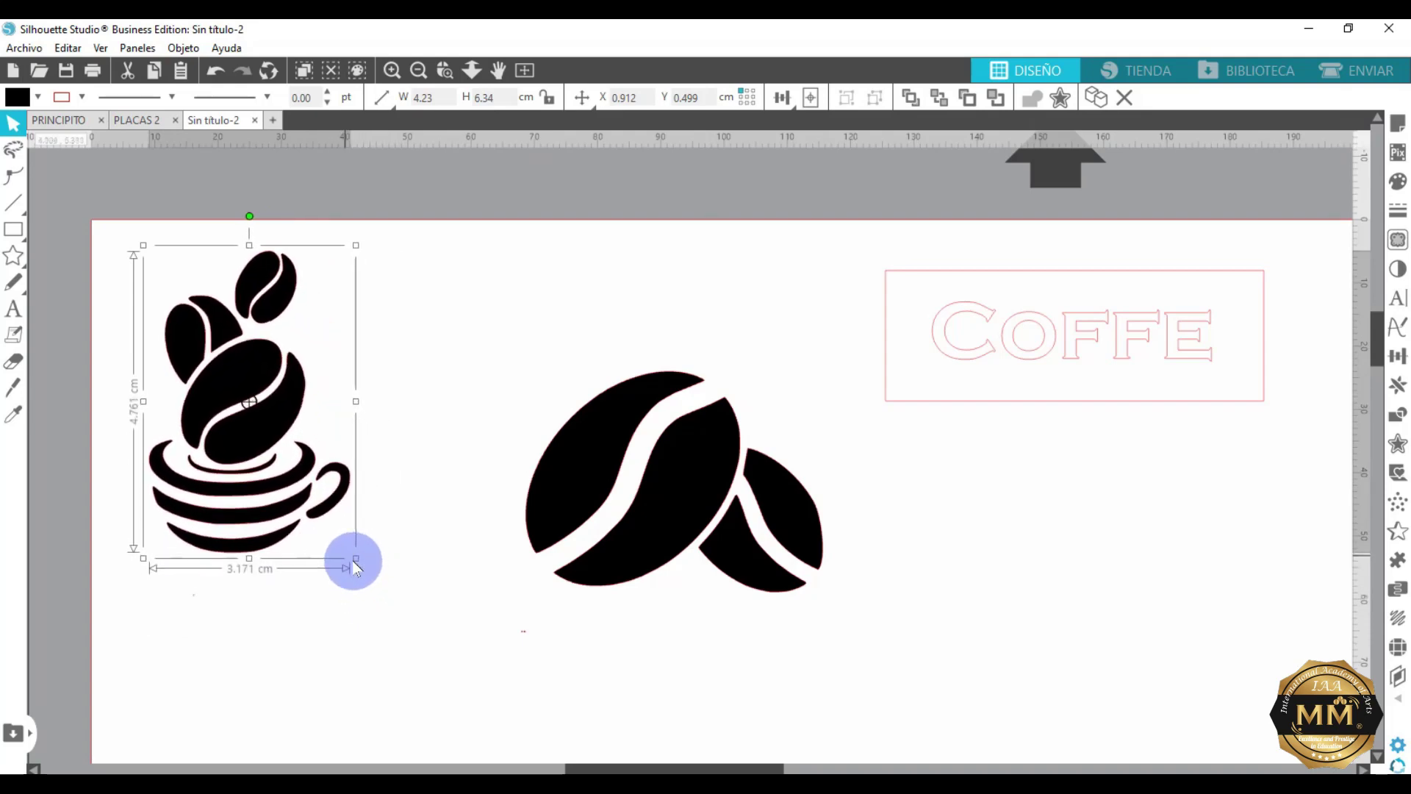
pyautogui.click(419, 646)
# Draw a rectangle of about 3.86 × 5.74 cm around the coffee cup and select the frame together with the cup.
pyautogui.click(20, 232)
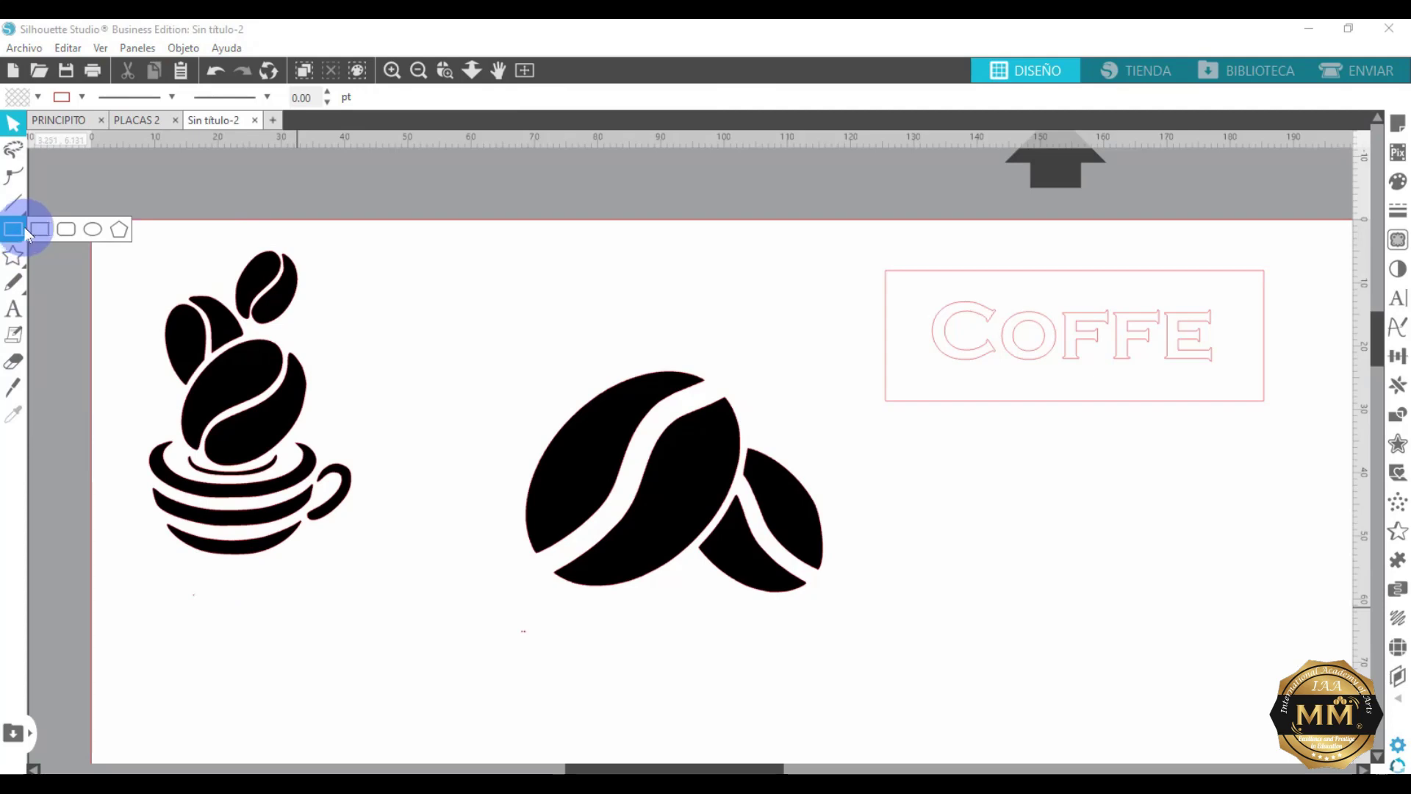
pyautogui.click(22, 228)
pyautogui.moveTo(120, 594)
pyautogui.mouseDown()
pyautogui.moveTo(337, 441)
pyautogui.moveTo(363, 232)
pyautogui.mouseUp()
pyautogui.click(16, 121)
pyautogui.click(447, 197)
pyautogui.moveTo(448, 197); pyautogui.dragTo(63, 660)
pyautogui.click(64, 660)
# Shrink the two-bean artwork to about 1.1 cm wide and place it beside the cup's frame near the page's upper edge.
pyautogui.click(561, 464)
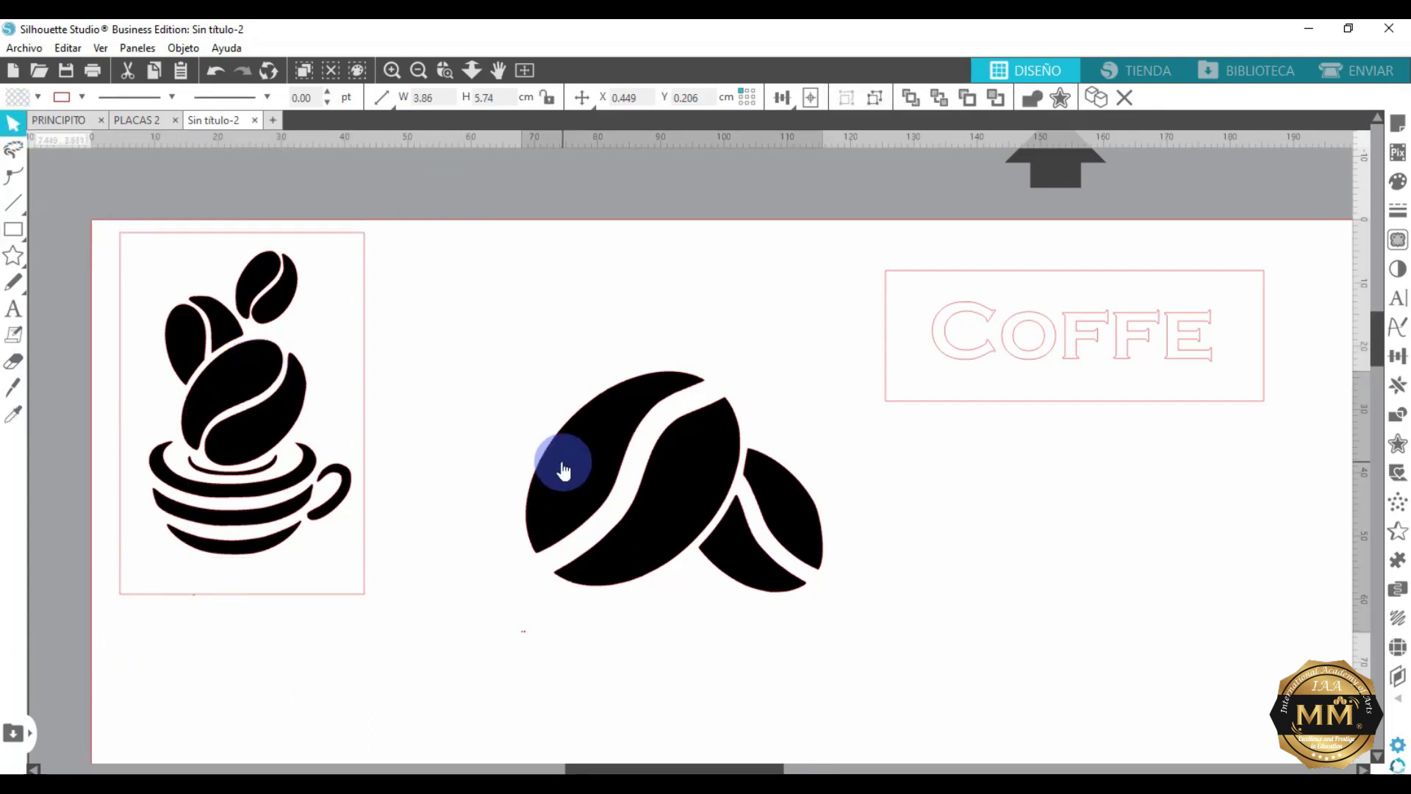
pyautogui.moveTo(826, 640); pyautogui.dragTo(594, 438)
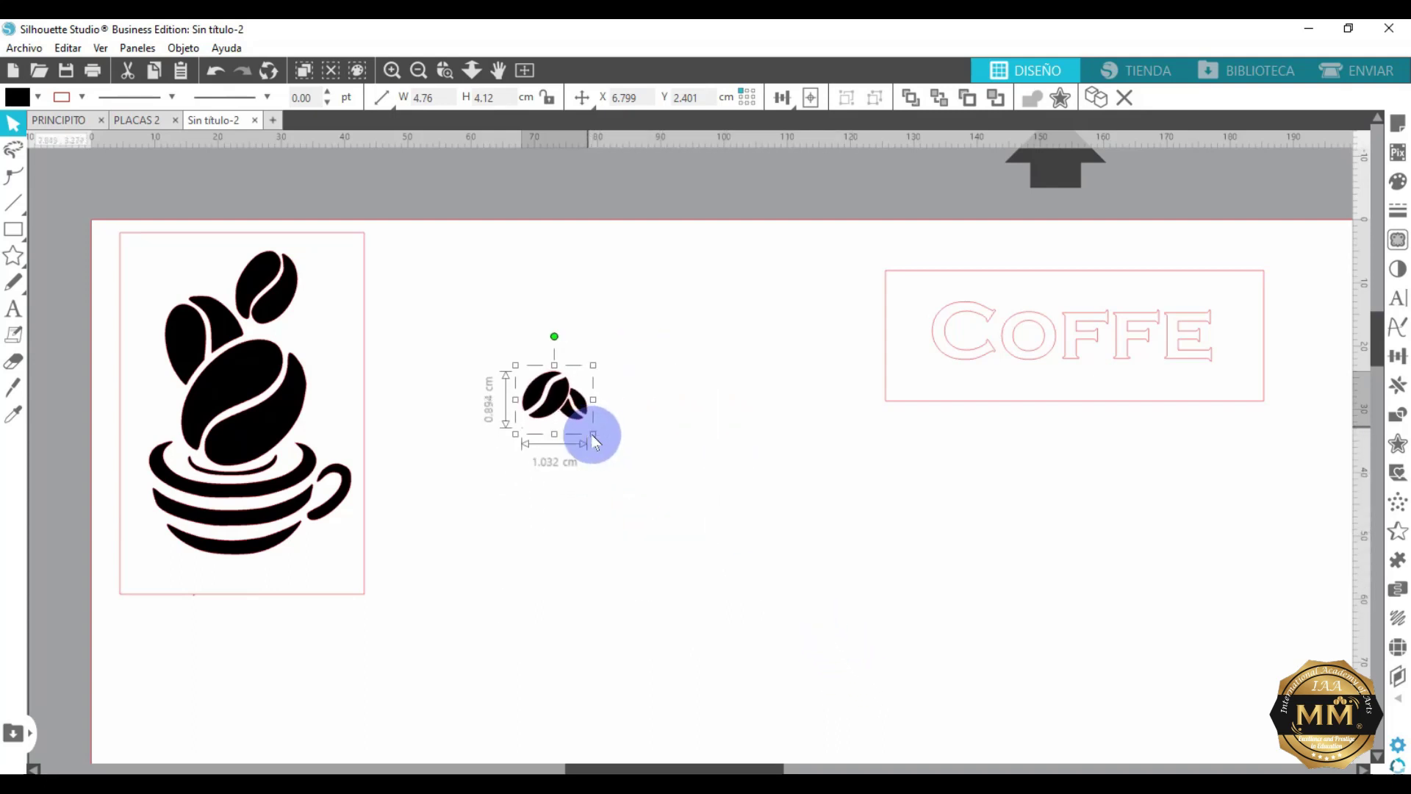
pyautogui.click(630, 486)
pyautogui.moveTo(554, 396); pyautogui.dragTo(443, 288)
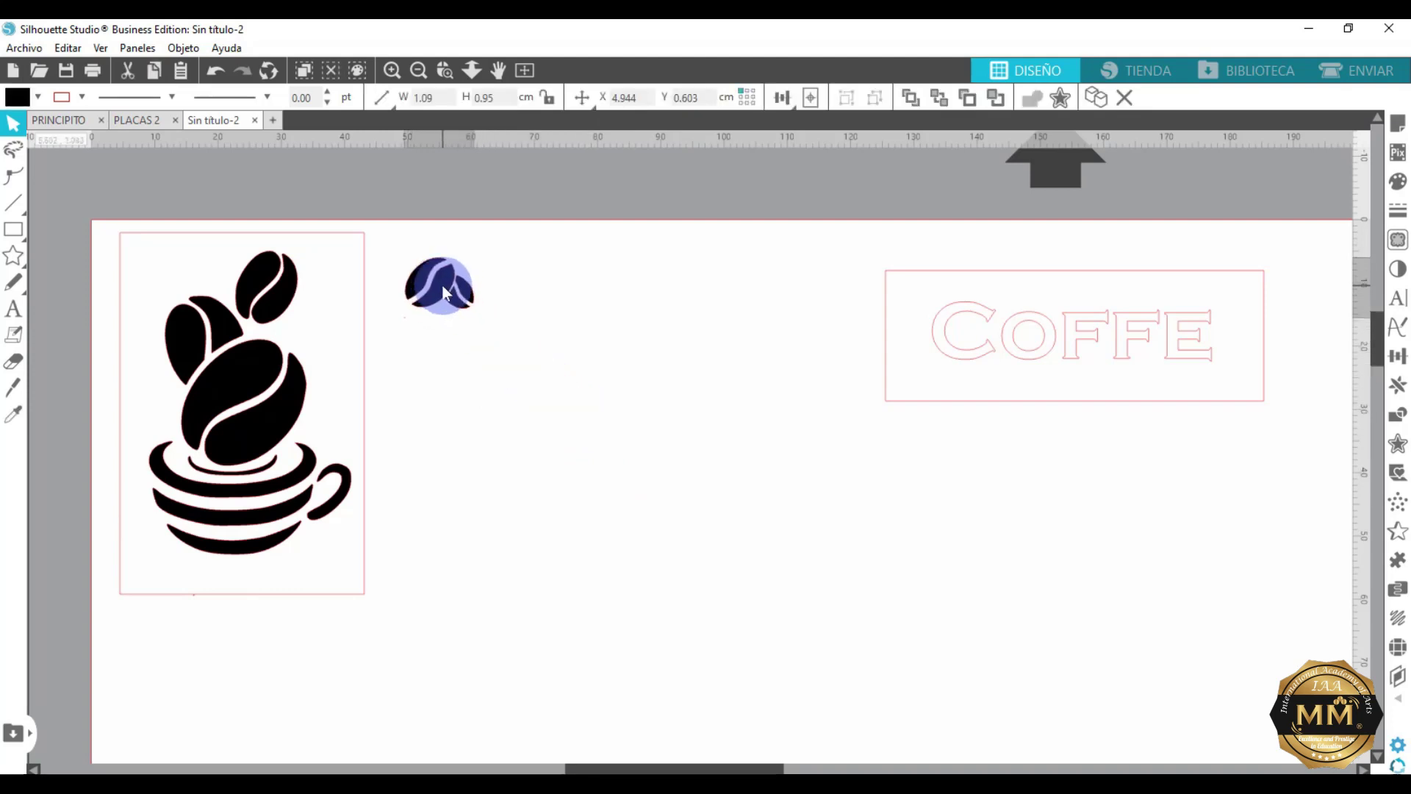
# Draw a rectangle of about 1.53 × 1.25 cm around the small beans.
pyautogui.click(34, 254)
pyautogui.click(41, 228)
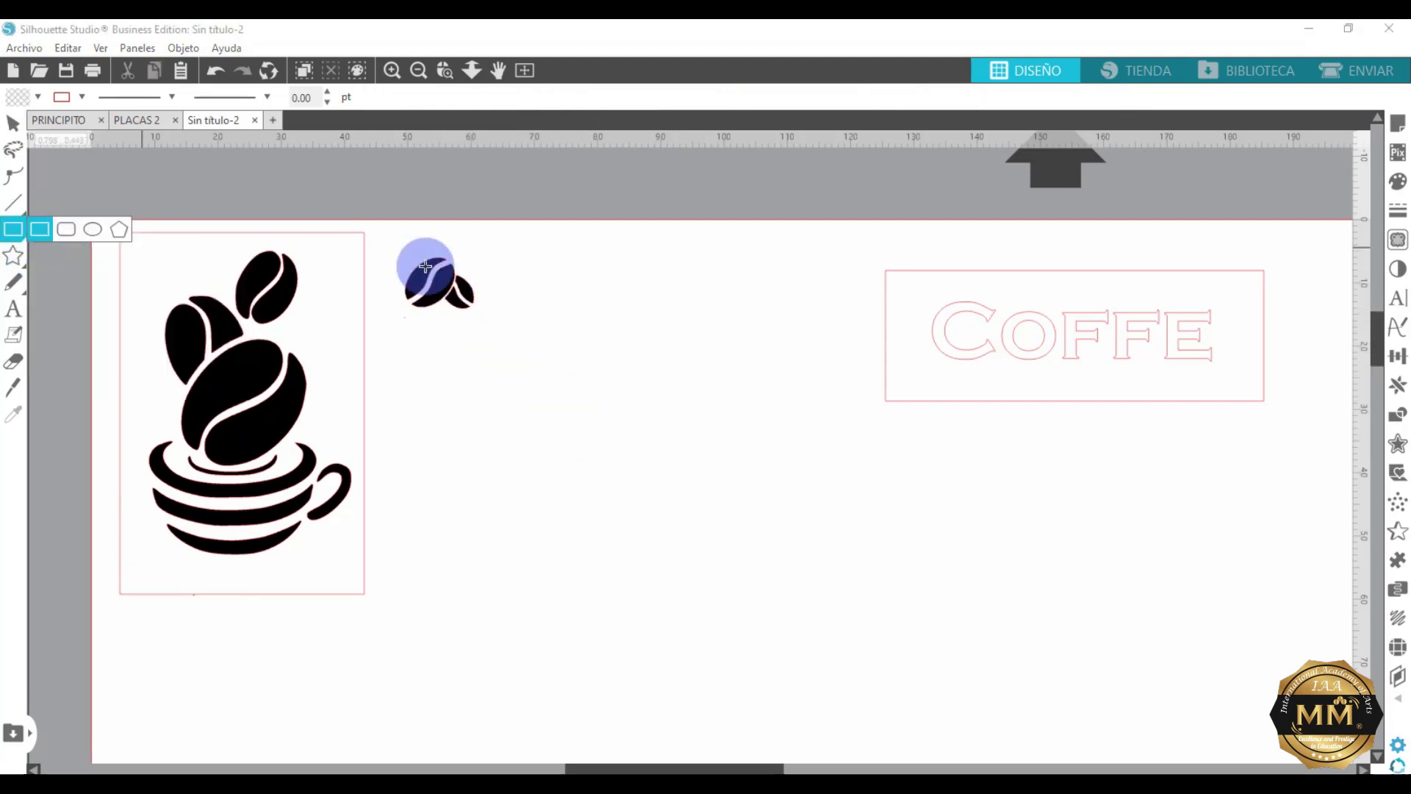
pyautogui.moveTo(389, 246)
pyautogui.mouseDown()
pyautogui.moveTo(397, 317)
pyautogui.moveTo(479, 326)
pyautogui.mouseUp()
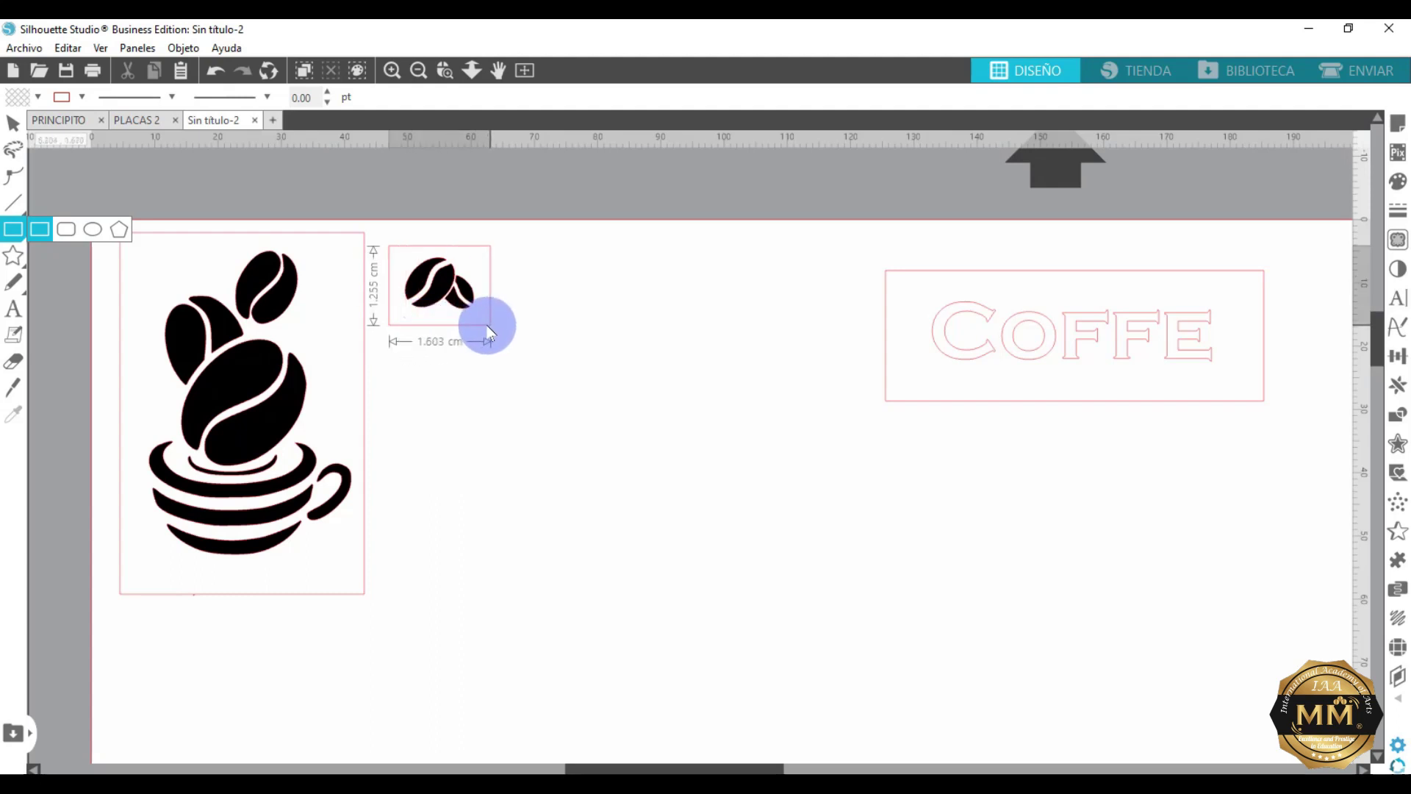
pyautogui.click(12, 125)
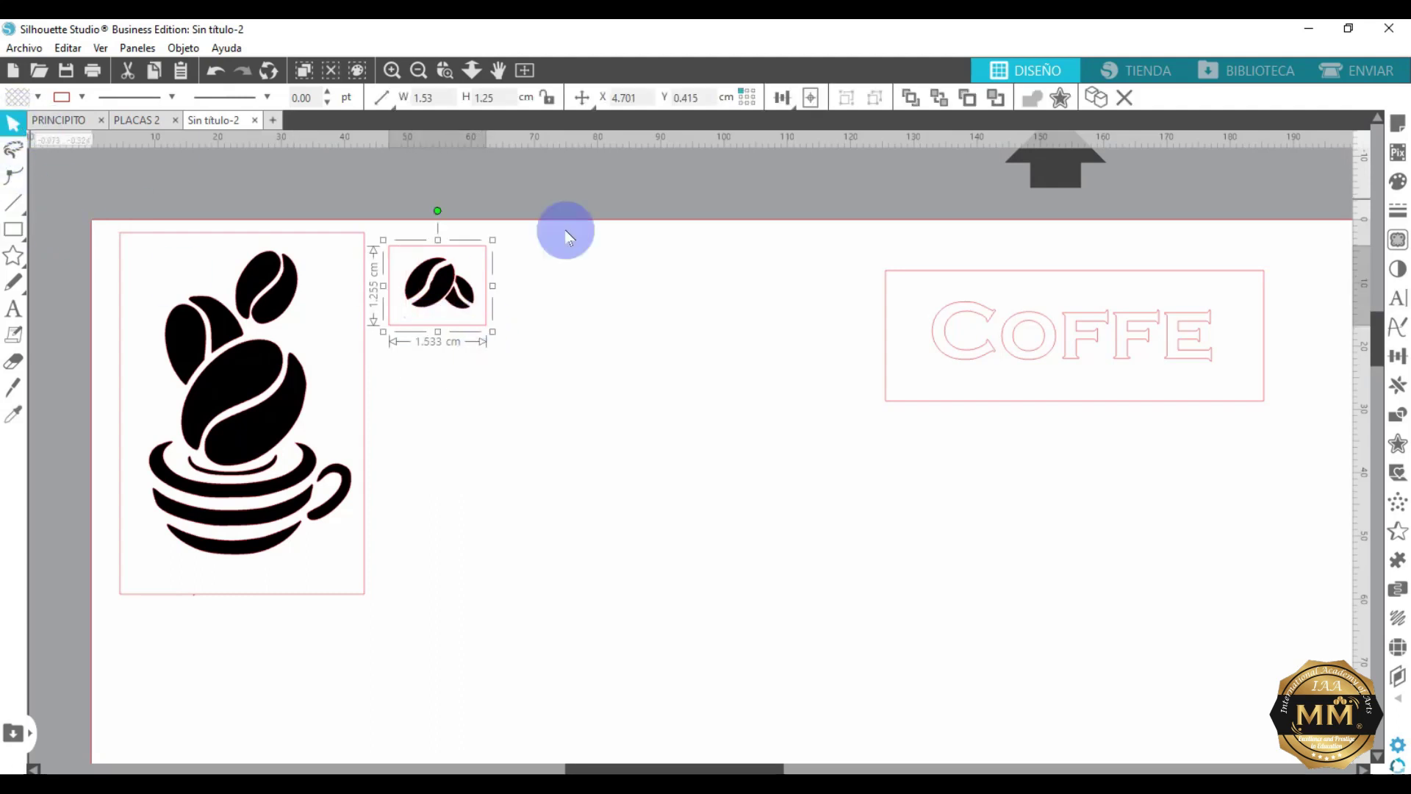
# Duplicate the framed beans twice to the right, edge to edge, to form a row of three.
pyautogui.moveTo(555, 179); pyautogui.dragTo(382, 339)
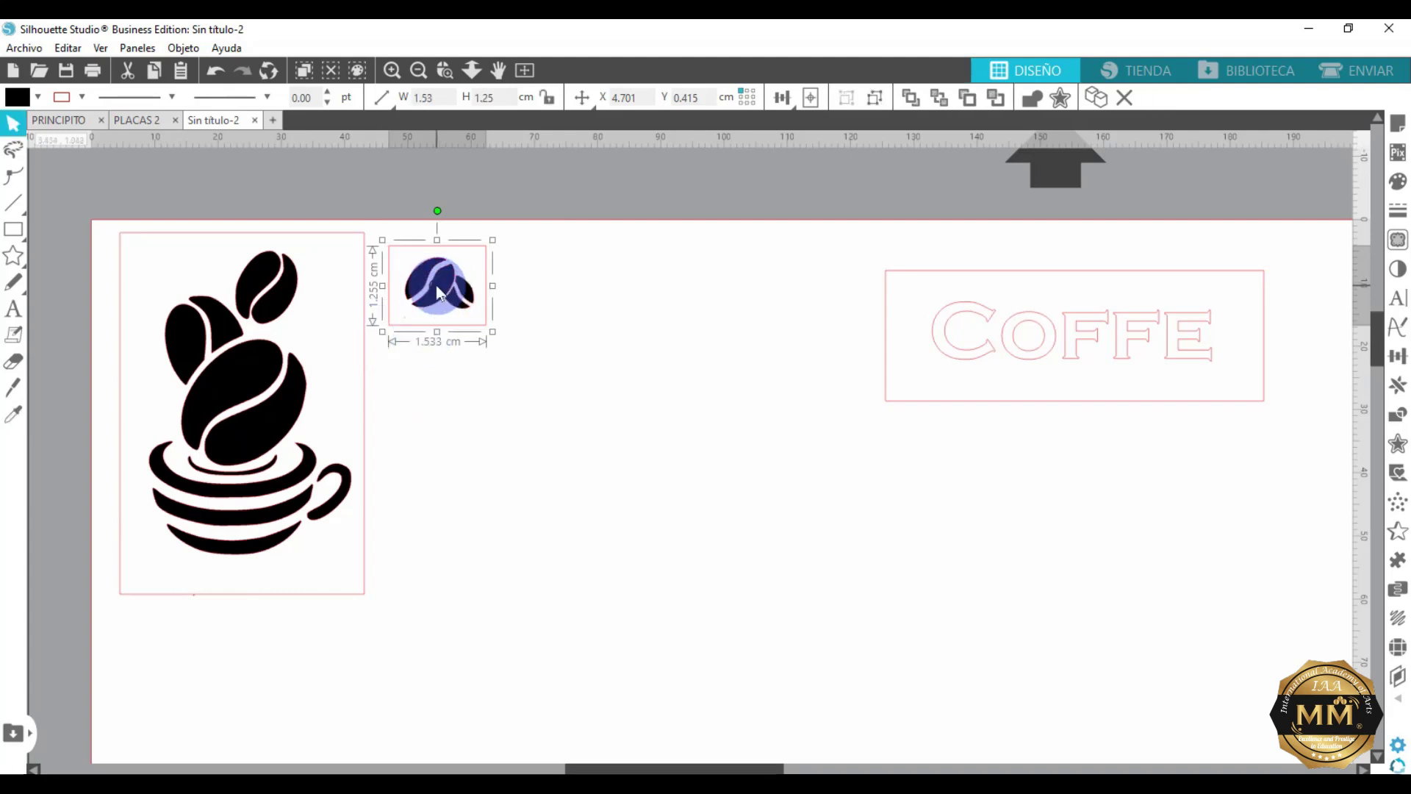
pyautogui.click(542, 317)
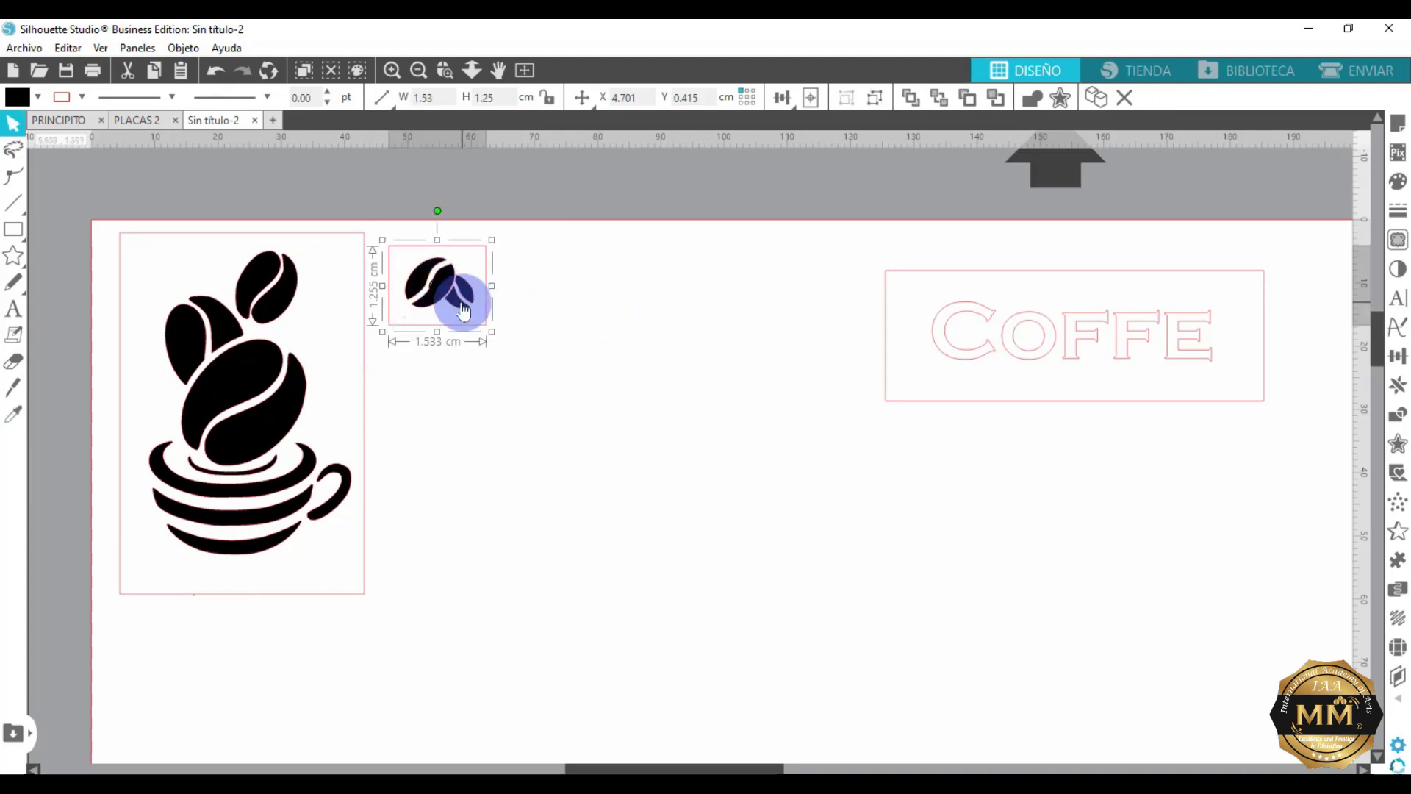
pyautogui.moveTo(465, 307); pyautogui.dragTo(565, 309)
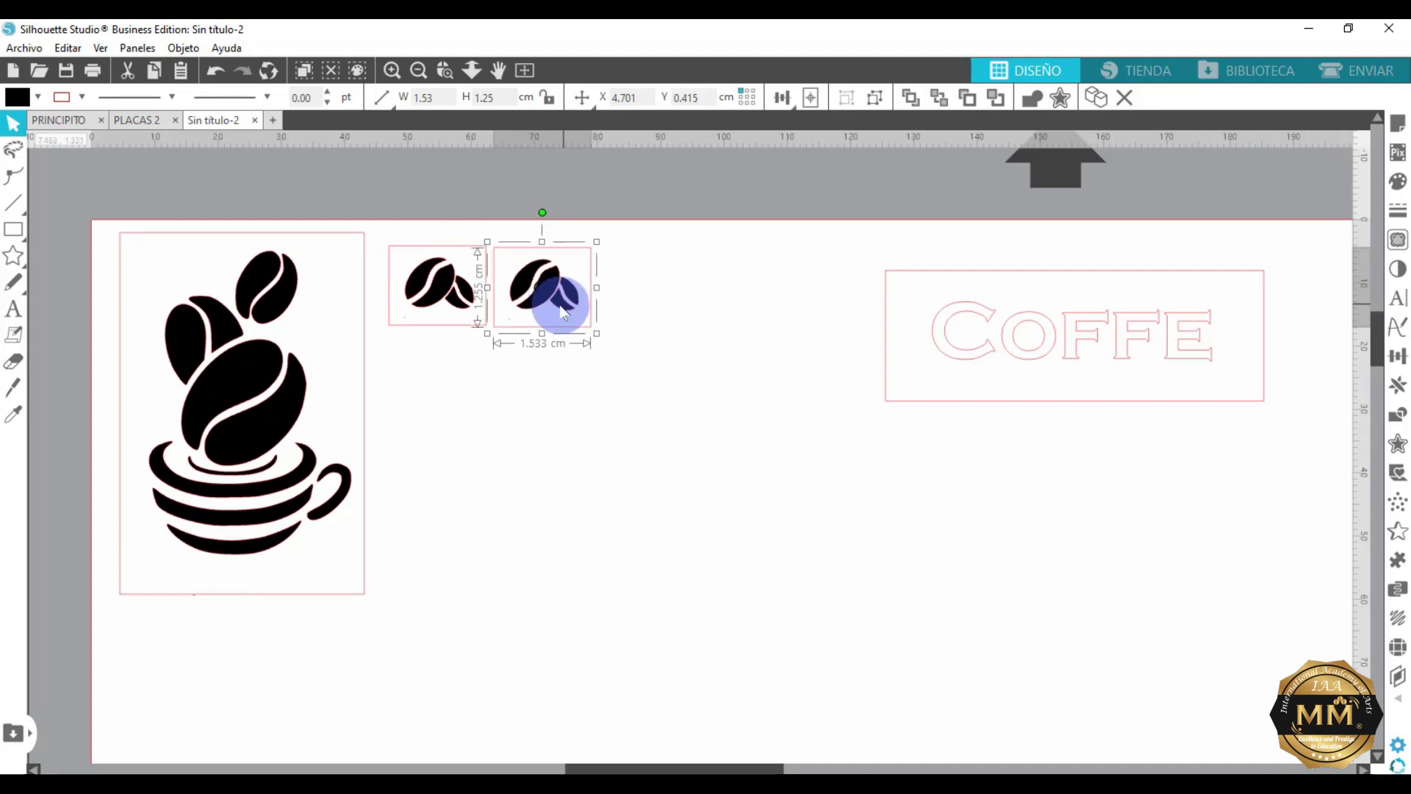
pyautogui.moveTo(560, 310); pyautogui.dragTo(559, 306)
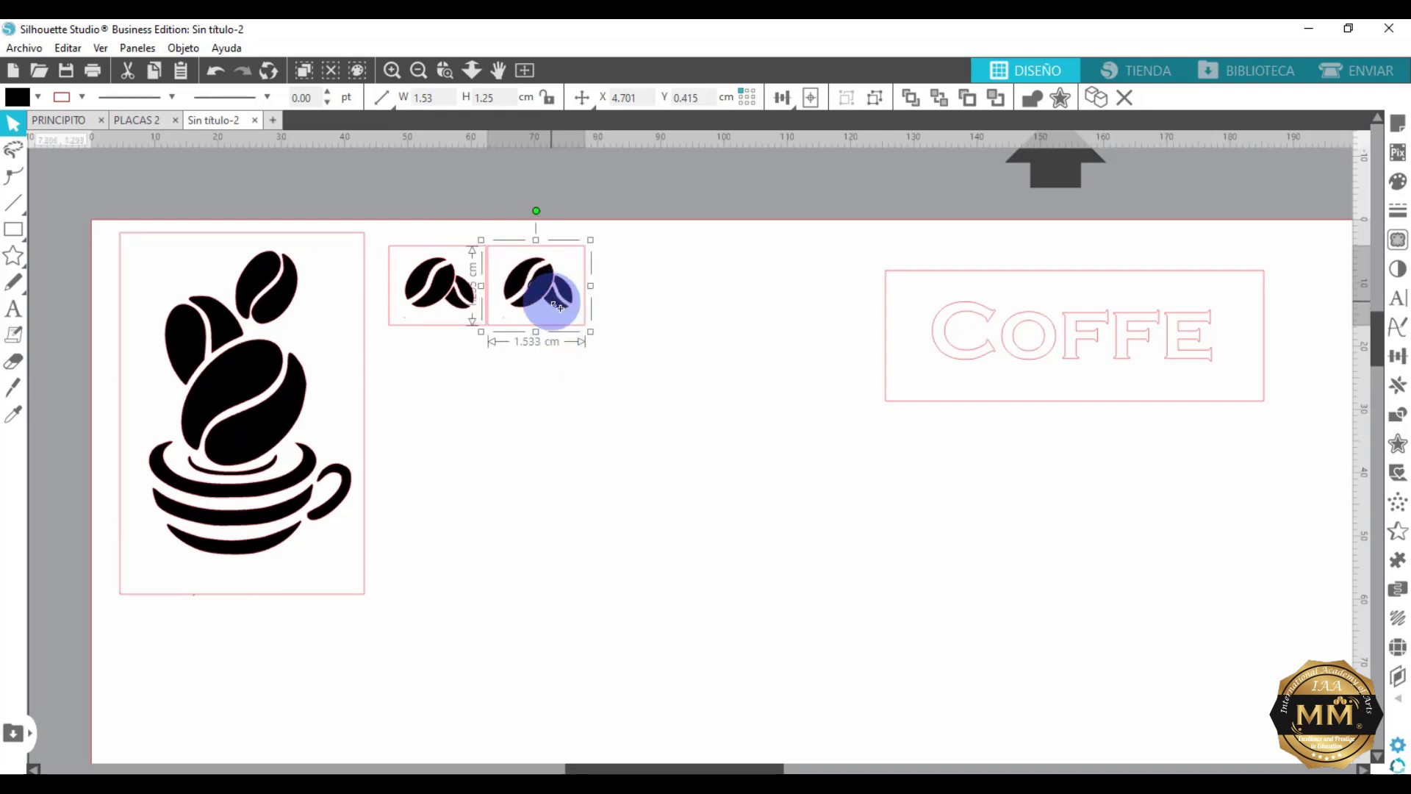
pyautogui.moveTo(551, 299); pyautogui.dragTo(653, 306)
# Duplicate the row of framed beans three times downward to build a grid of three columns and four rows.
pyautogui.moveTo(730, 224); pyautogui.dragTo(388, 365)
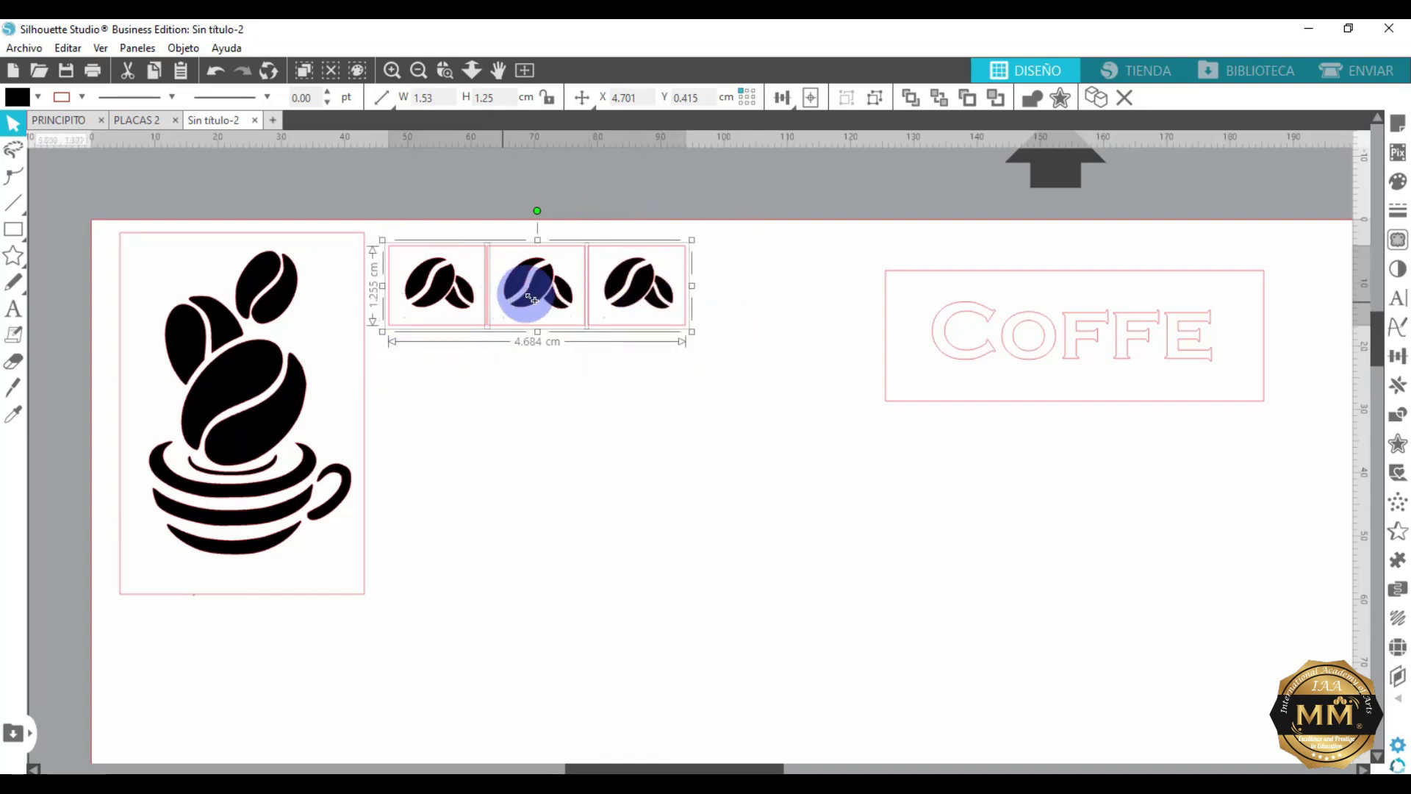
pyautogui.moveTo(562, 309); pyautogui.dragTo(556, 552)
pyautogui.click(830, 552)
# Place the framed "Coffe" text beside the bean grid, then shift the whole layout inward from the page's upper-left corner.
pyautogui.moveTo(886, 306); pyautogui.dragTo(702, 283)
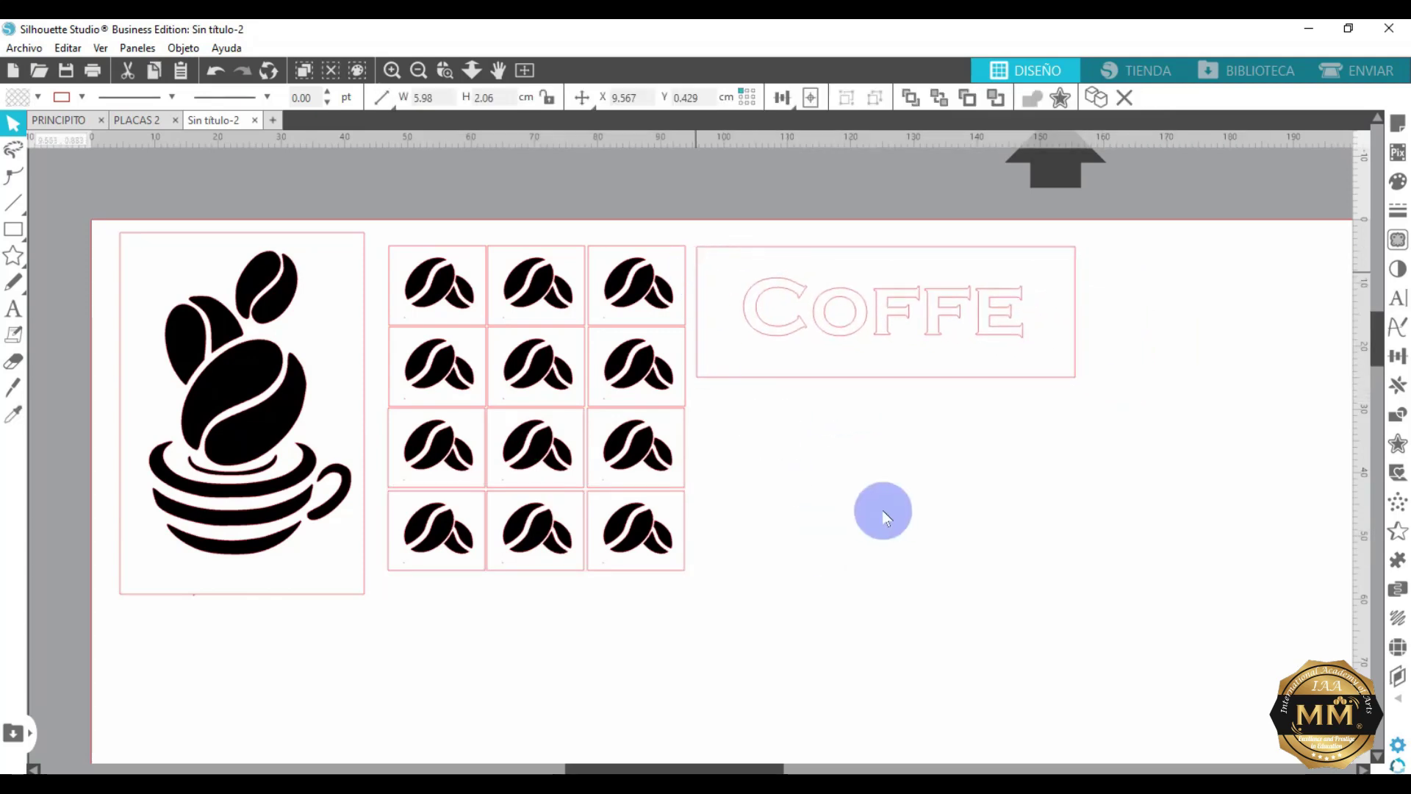
pyautogui.moveTo(81, 195); pyautogui.dragTo(849, 658)
pyautogui.moveTo(1191, 623); pyautogui.dragTo(1220, 620)
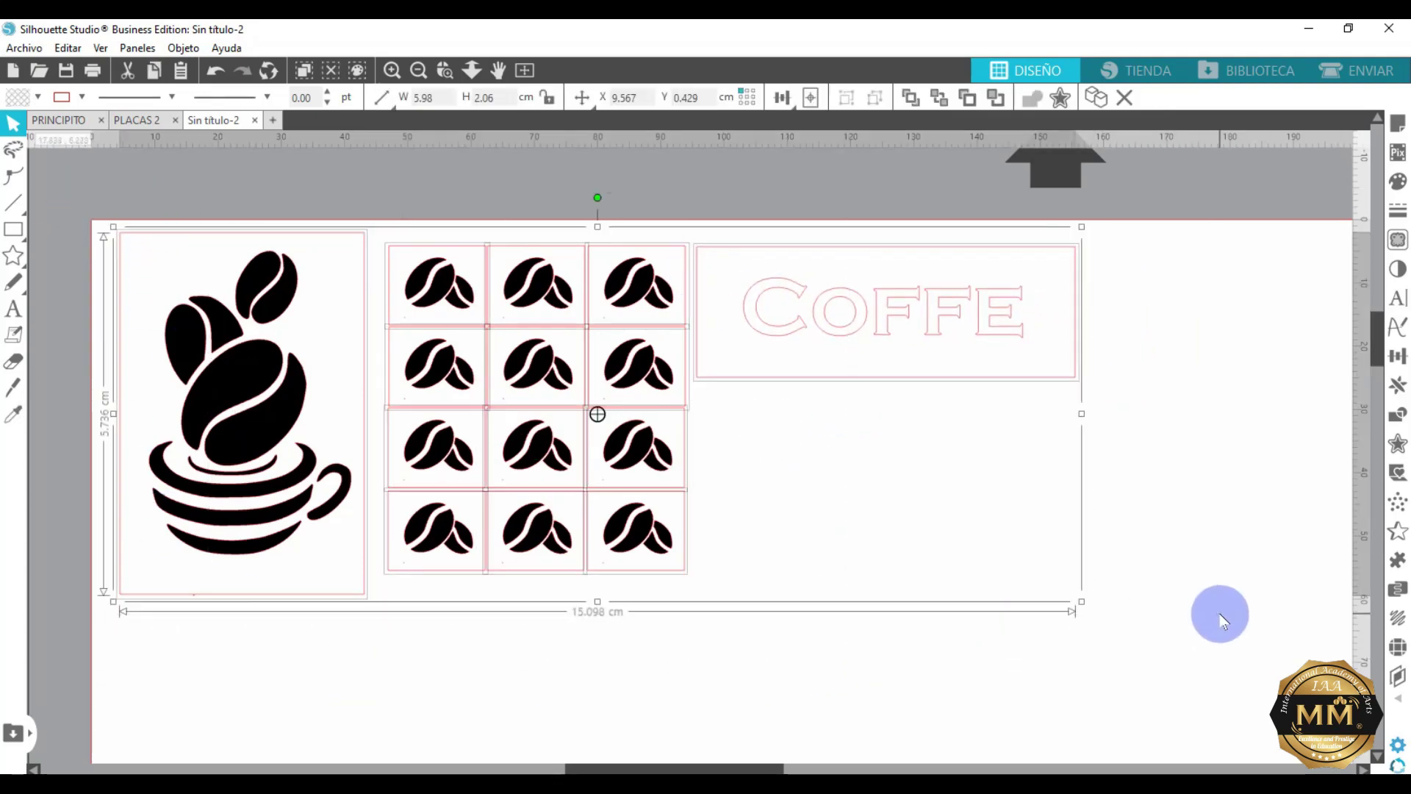
pyautogui.moveTo(638, 417); pyautogui.dragTo(685, 476)
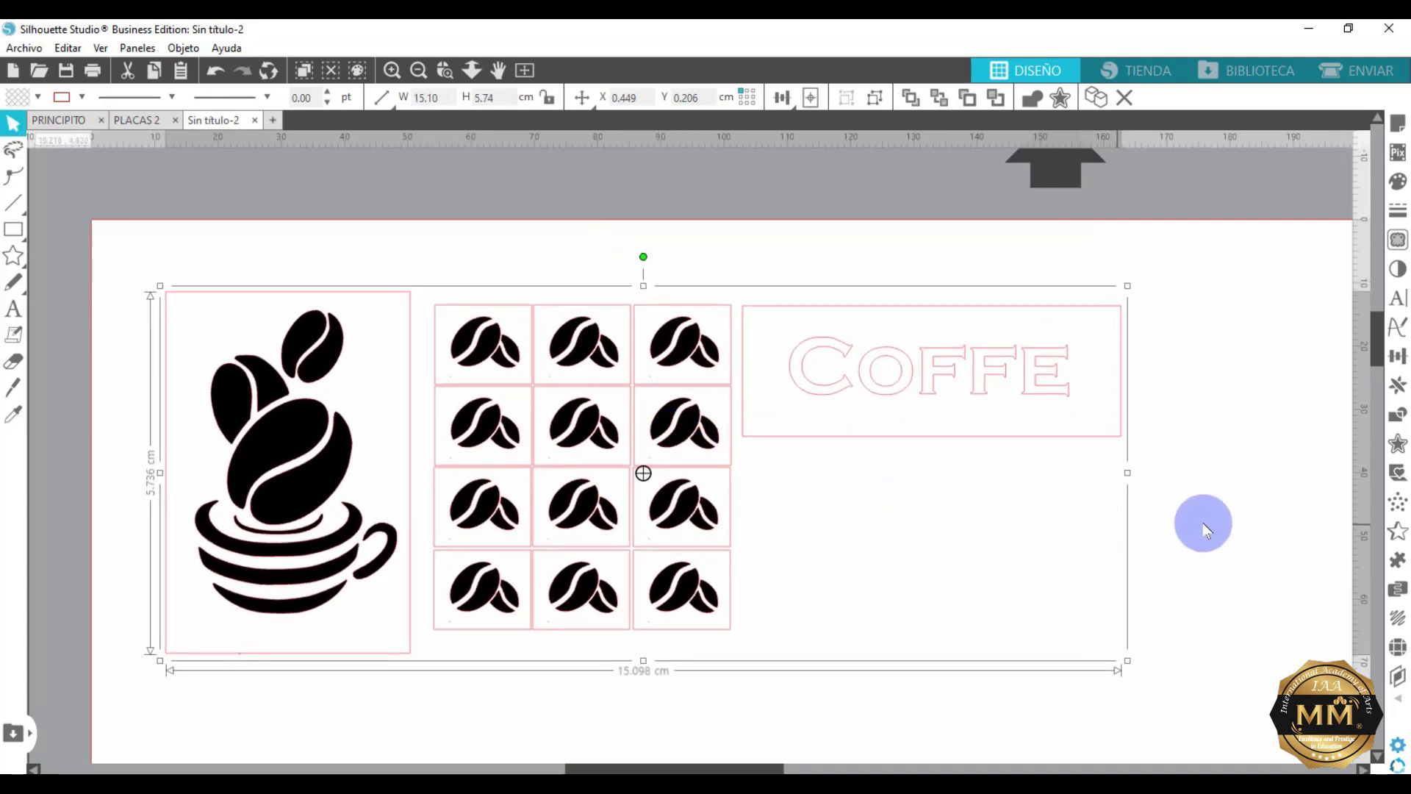
pyautogui.click(1260, 515)
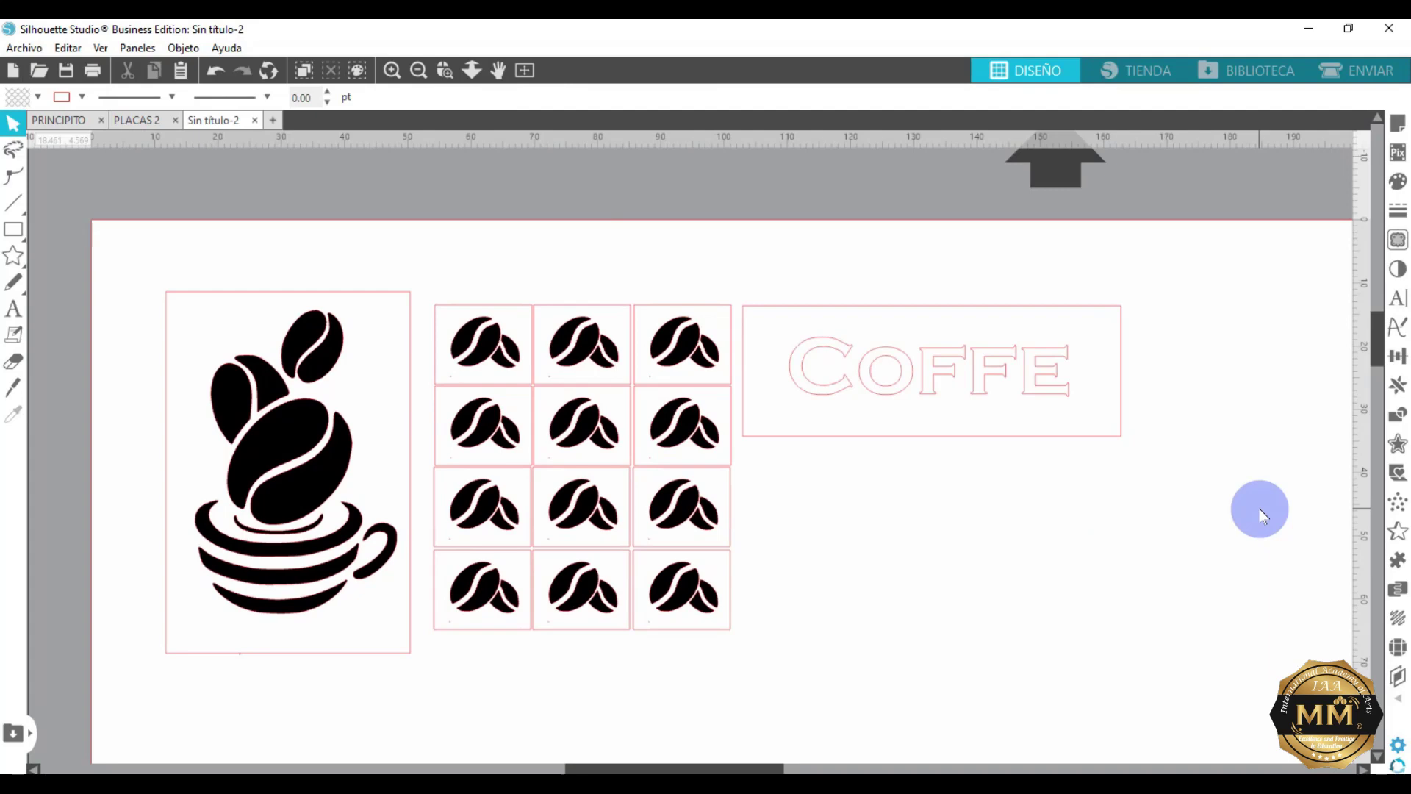
# Prepare the cut job with Cuchilla Dentada as the tool for Herramienta 1 and apply Cortar to the whole layout.
pyautogui.click(1361, 80)
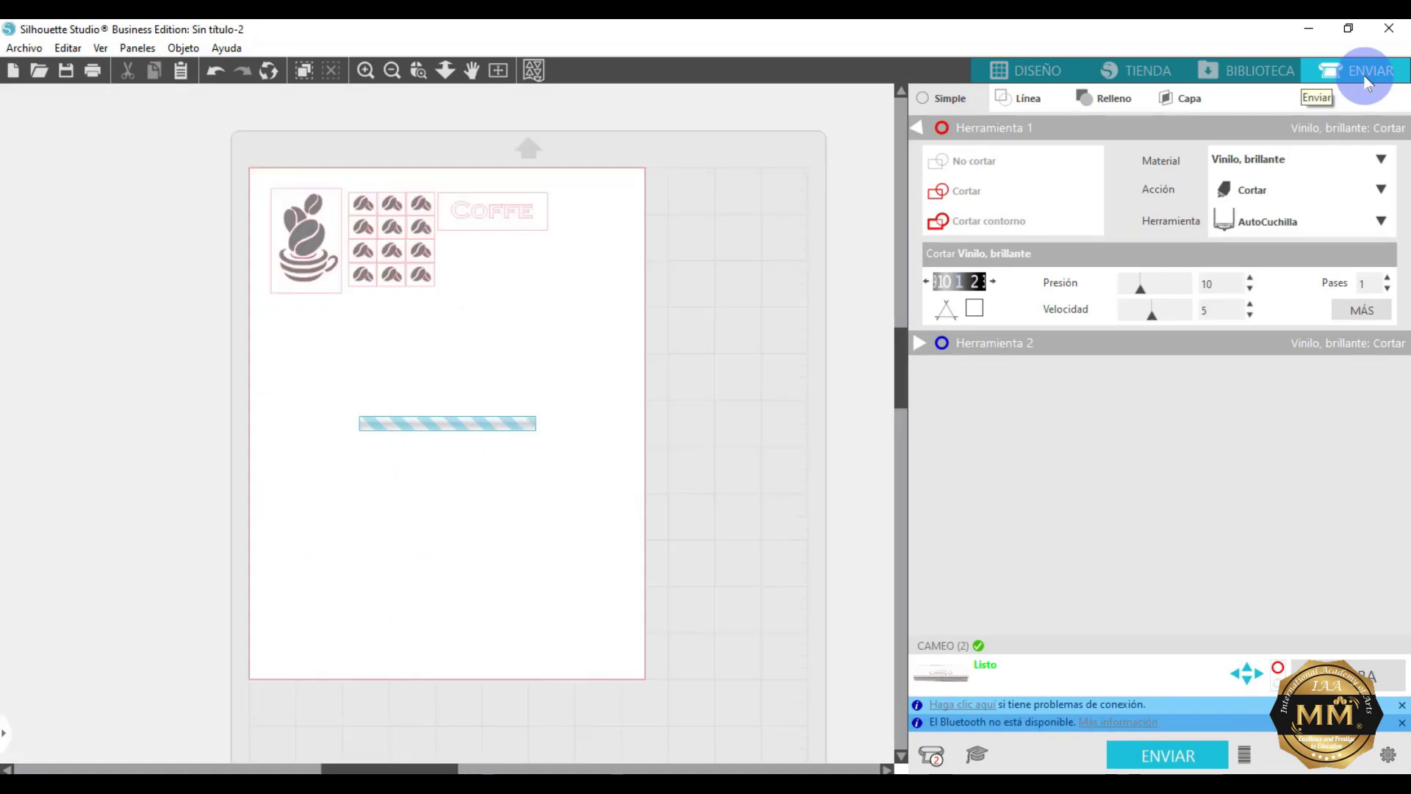
pyautogui.click(1364, 219)
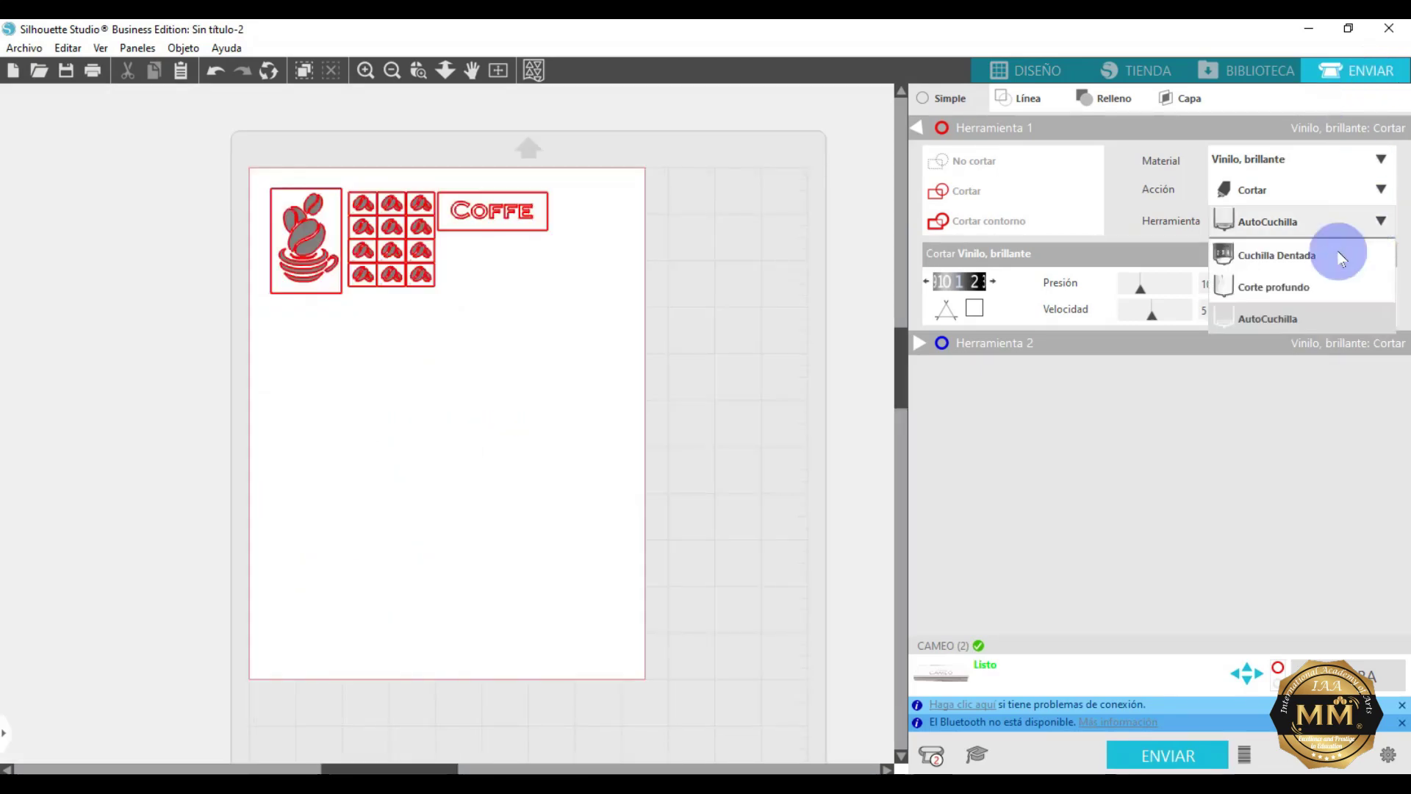
pyautogui.click(1301, 259)
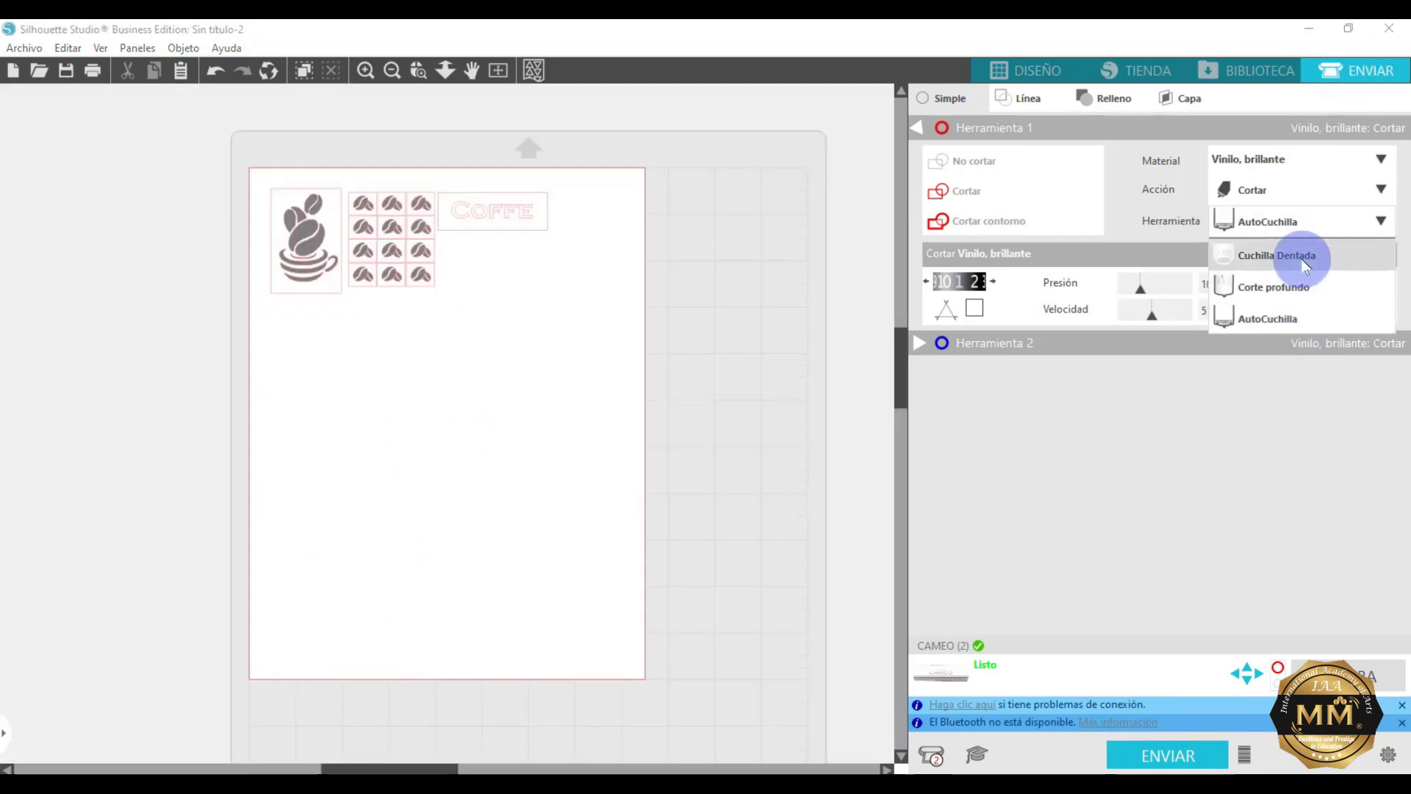
pyautogui.moveTo(205, 155); pyautogui.dragTo(699, 387)
pyautogui.click(963, 197)
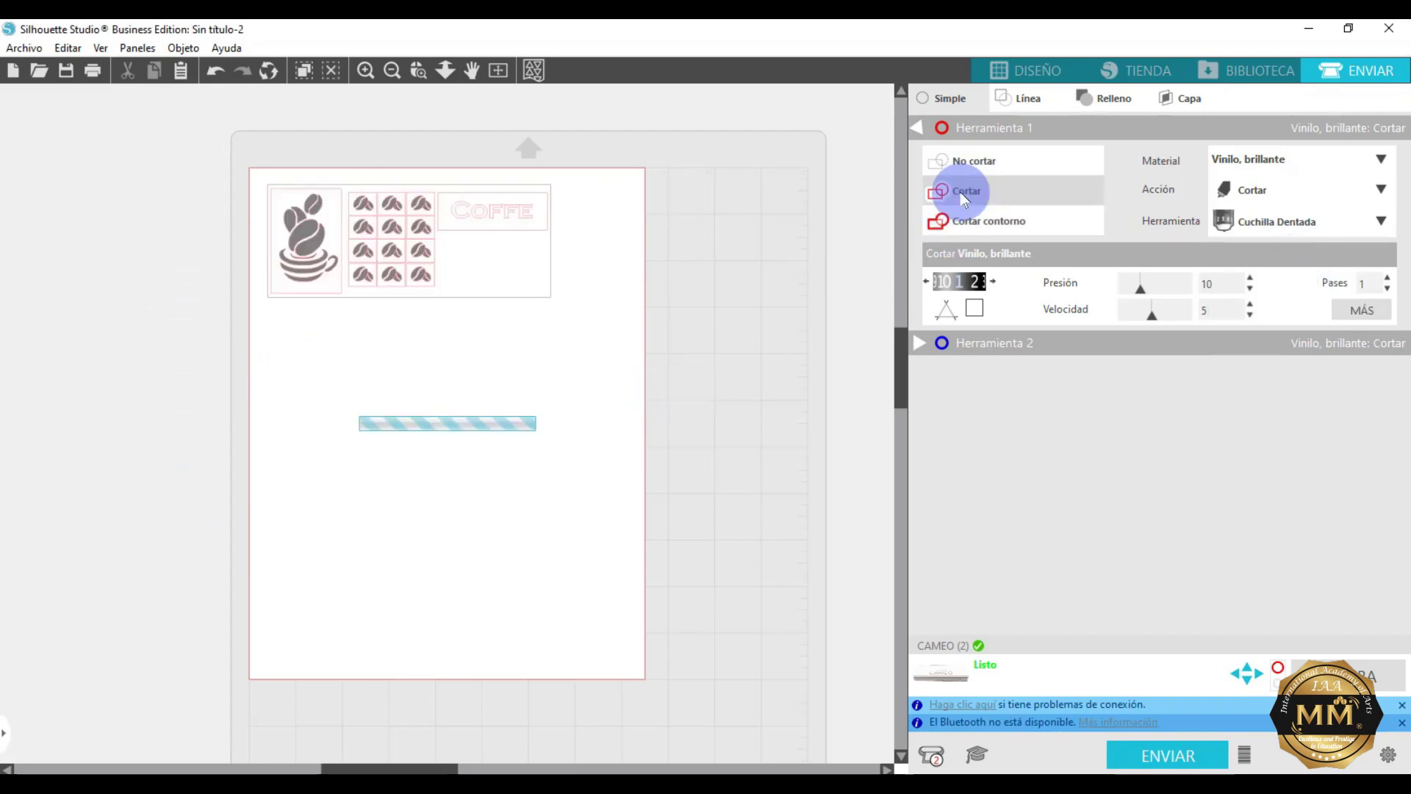